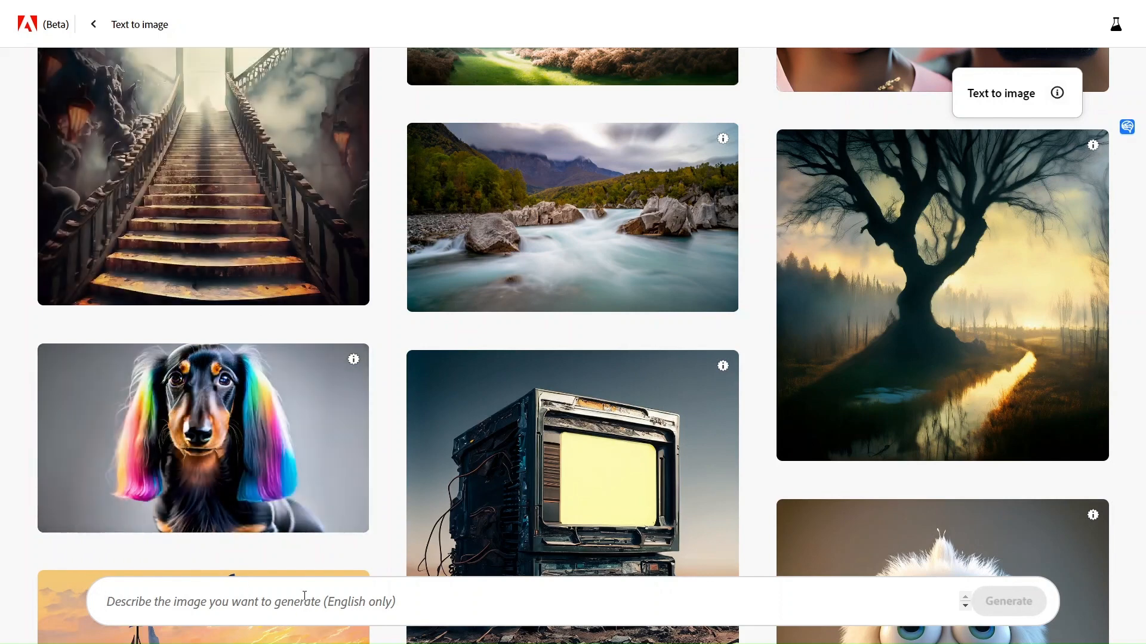
- Generate images from the prompt "glowing mushrooms" and dismiss the prompt-length notice
text(glowing m)
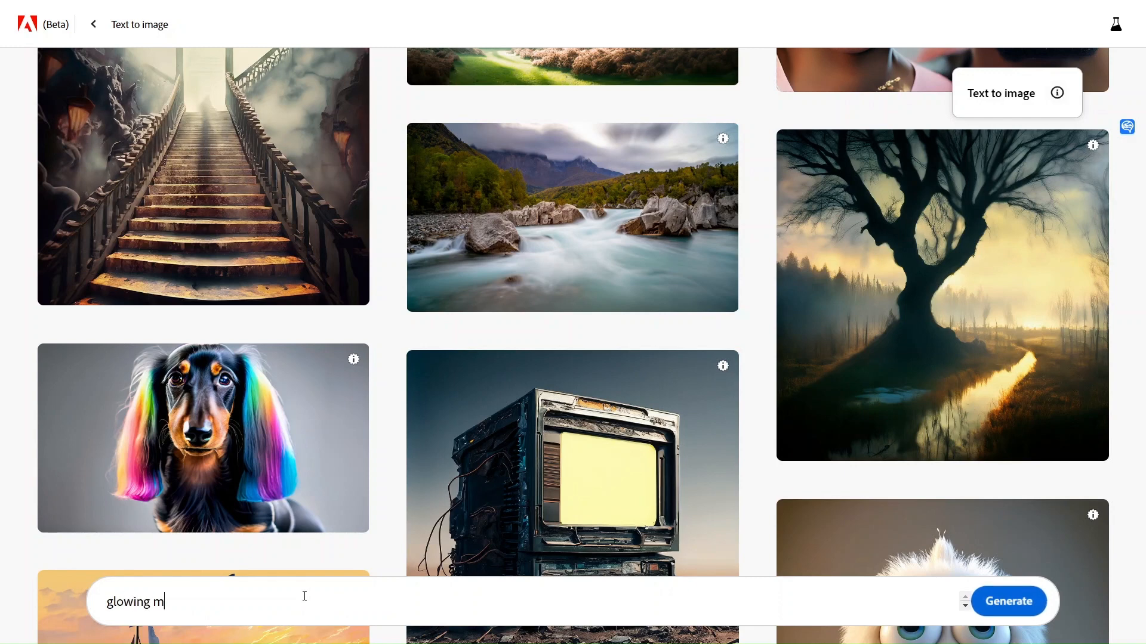
text(ushrooms)
key(Return)
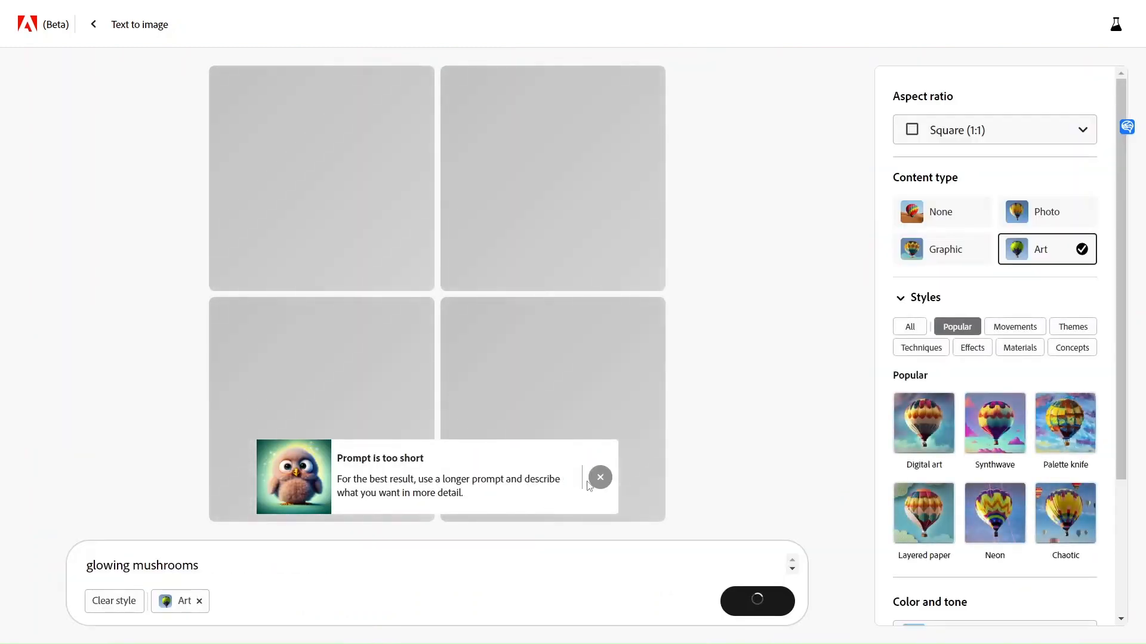
click(596, 485)
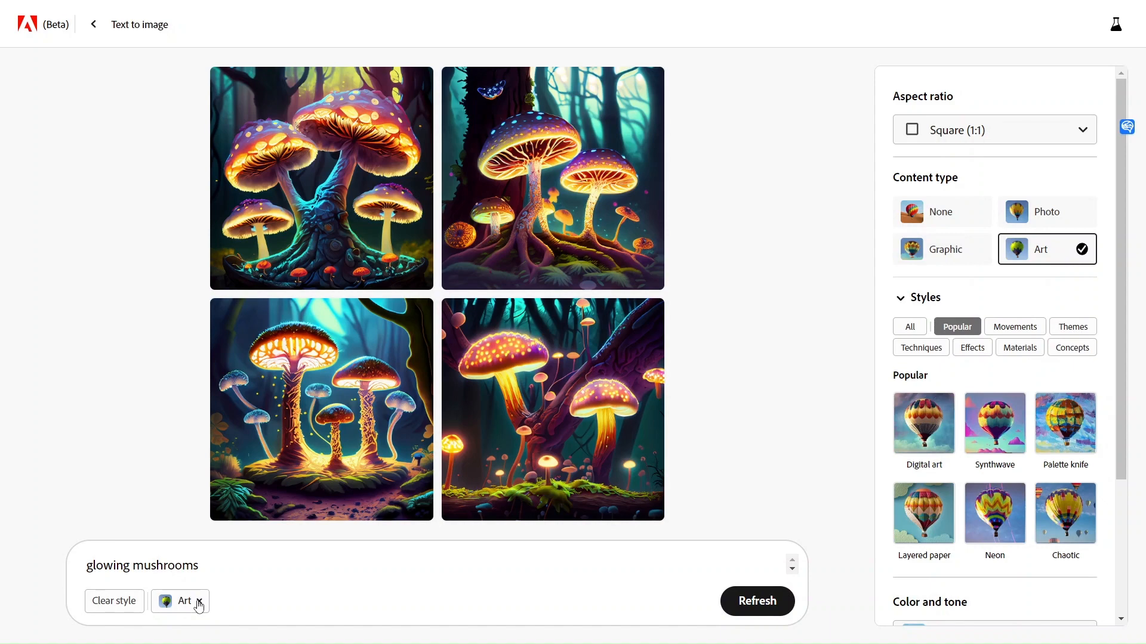
- View the four square art-style mushroom images one by one at enlarged size, then return to the results grid
click(318, 141)
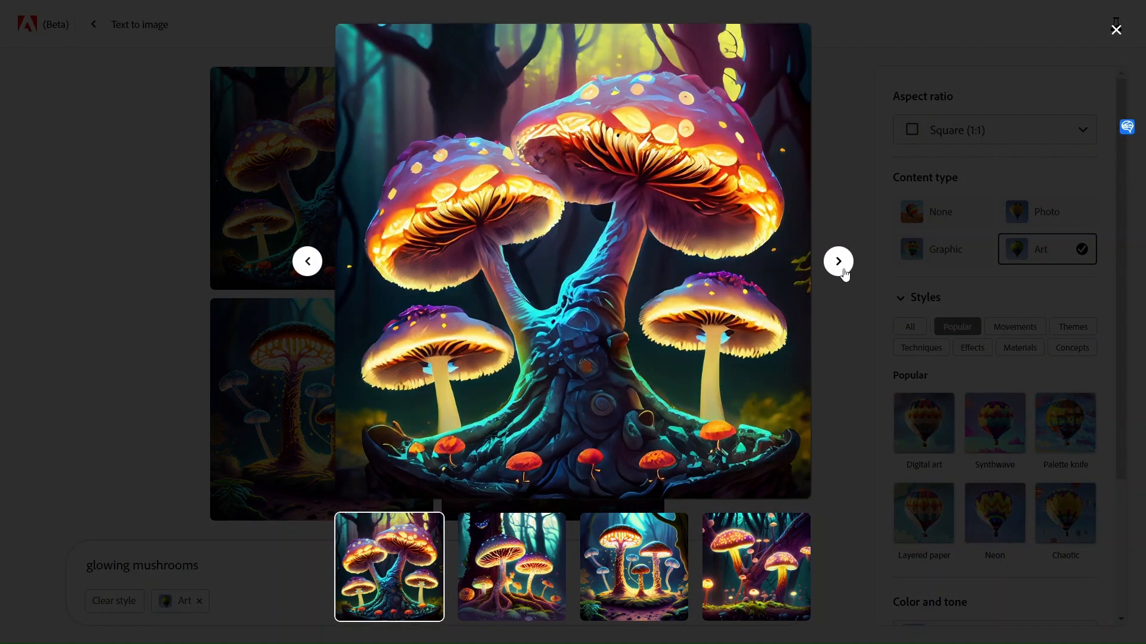
click(839, 263)
click(839, 263)
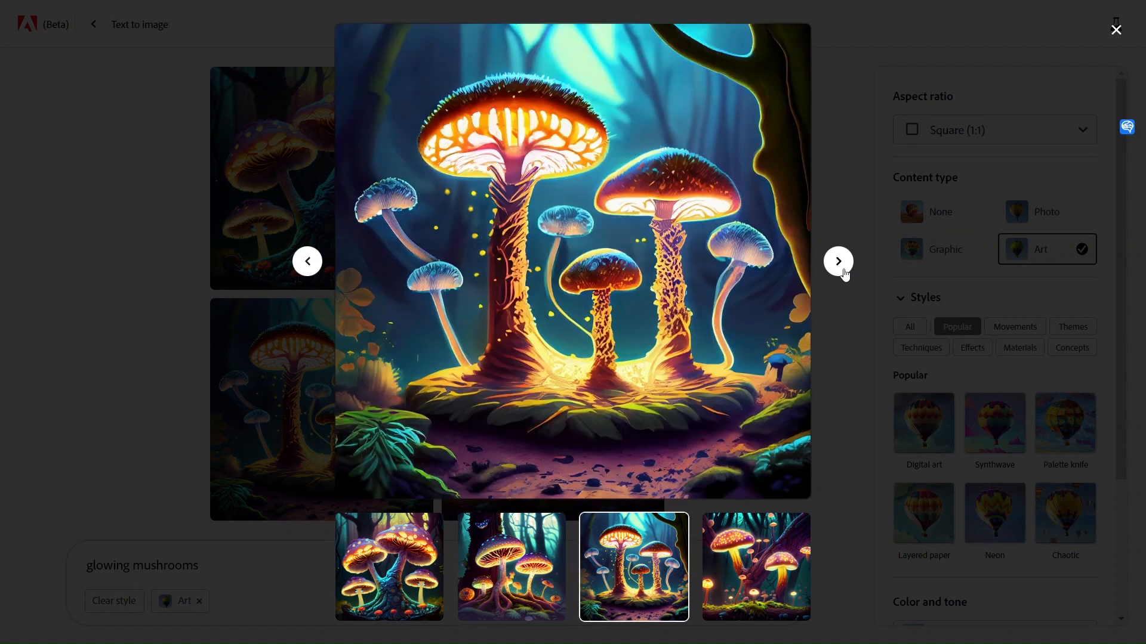
click(839, 263)
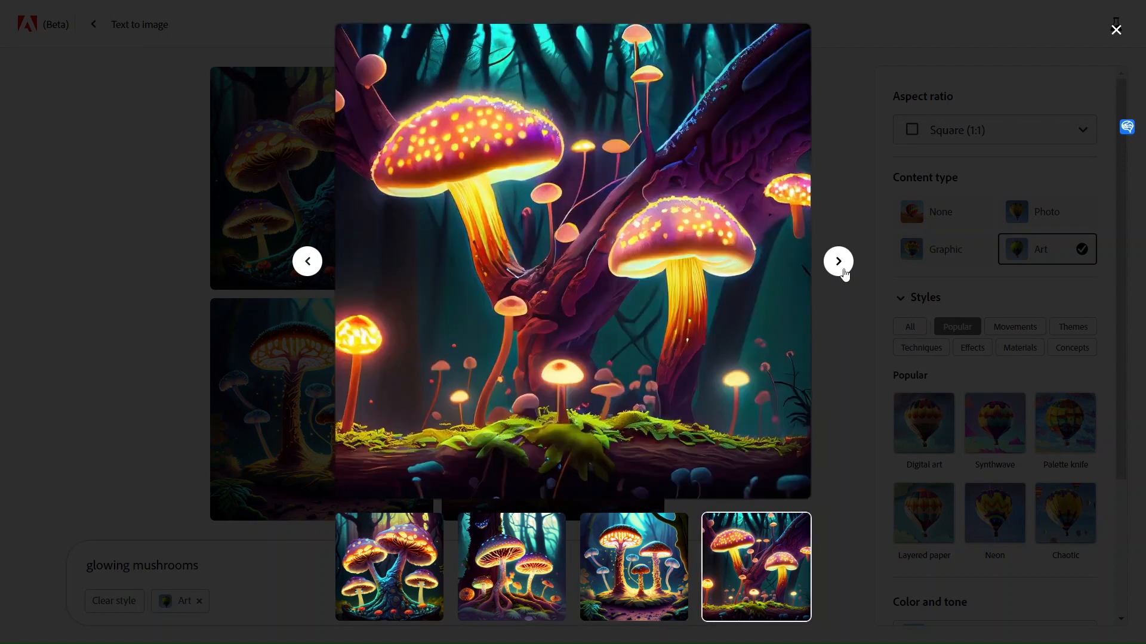
click(839, 262)
click(838, 325)
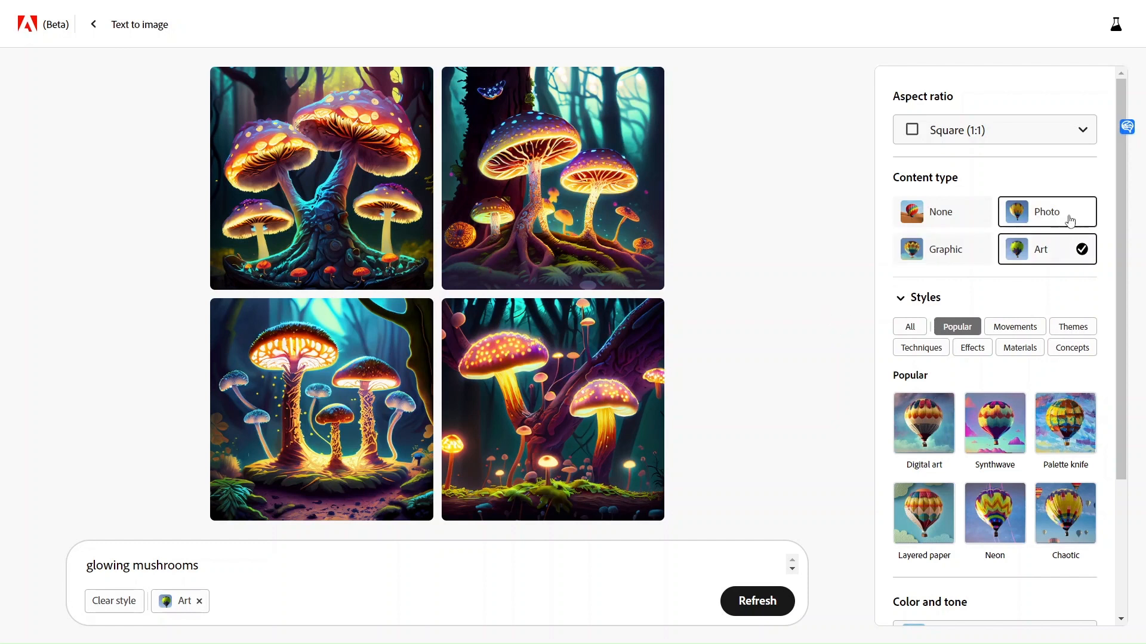
- Change the content type to Graphic and the aspect ratio to Landscape (4:3)
click(970, 250)
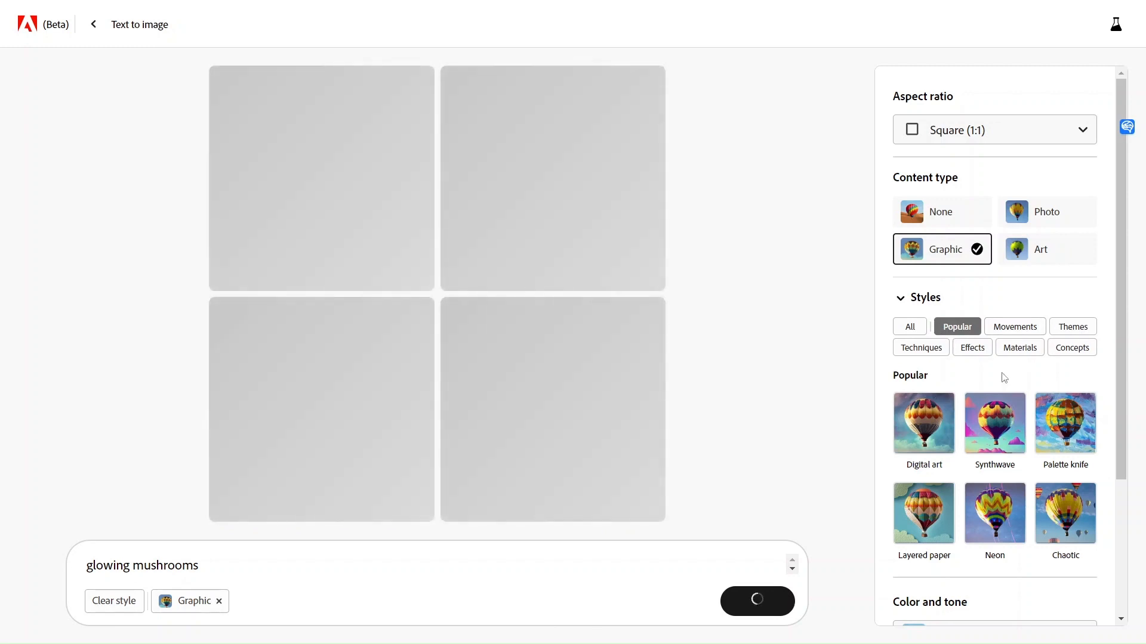
click(952, 130)
click(926, 161)
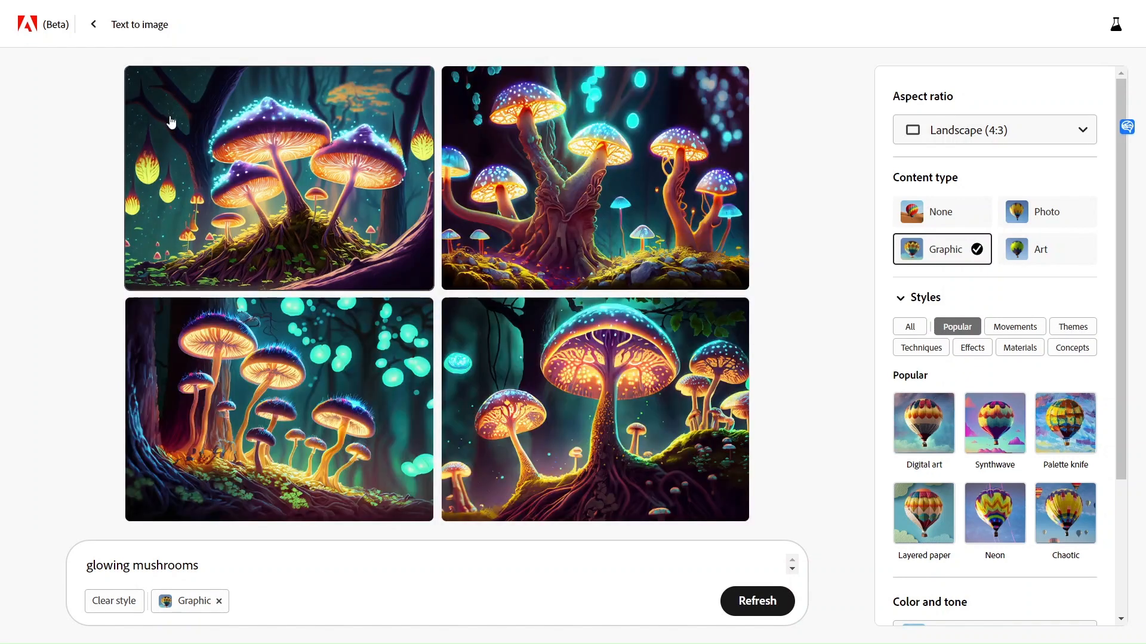
- Examine each landscape graphic-style mushroom image enlarged and close the preview
click(237, 158)
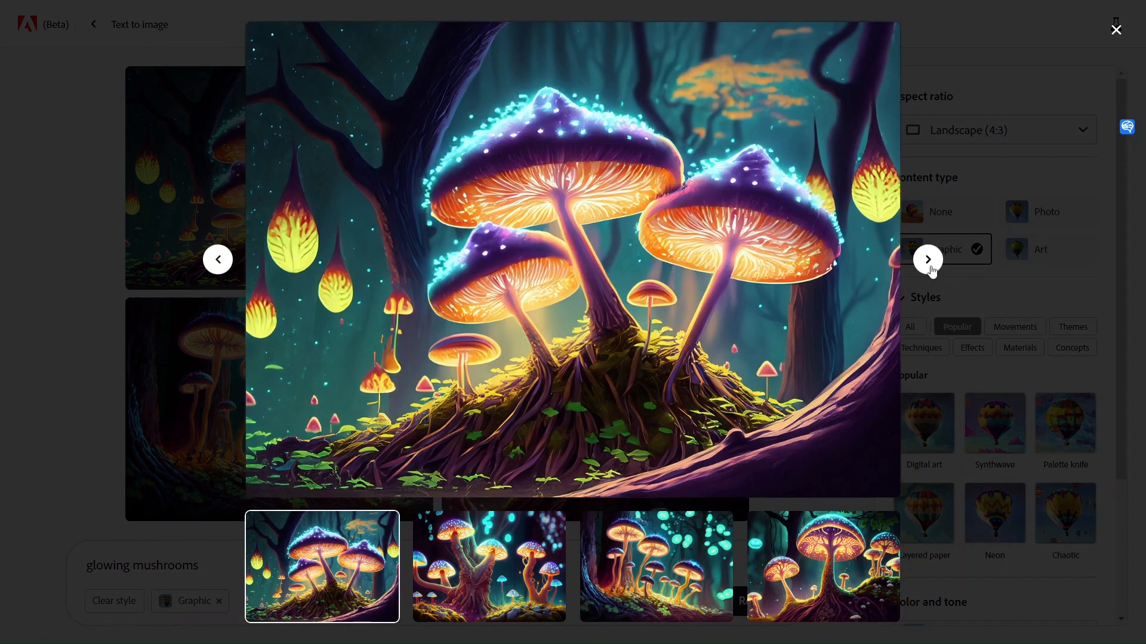
click(929, 260)
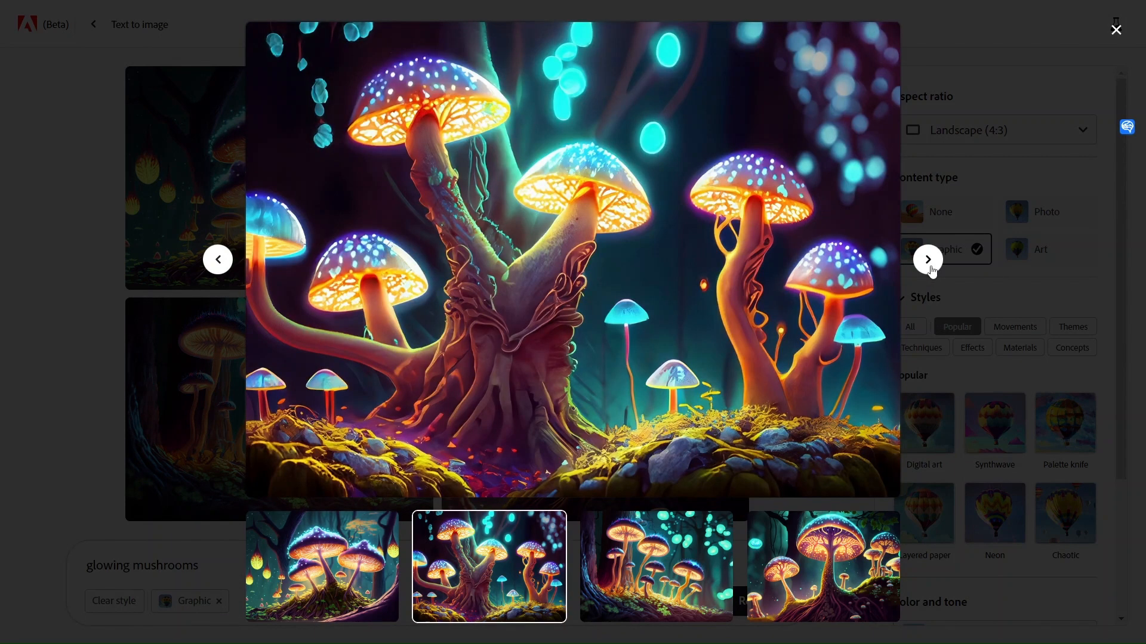
click(929, 260)
click(928, 261)
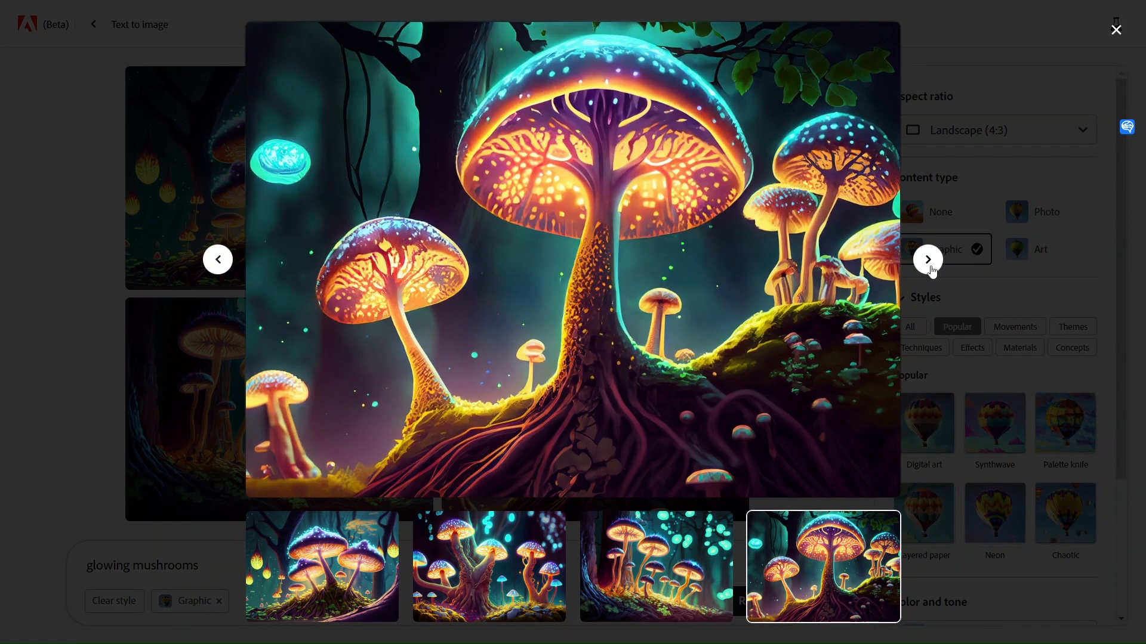
click(928, 260)
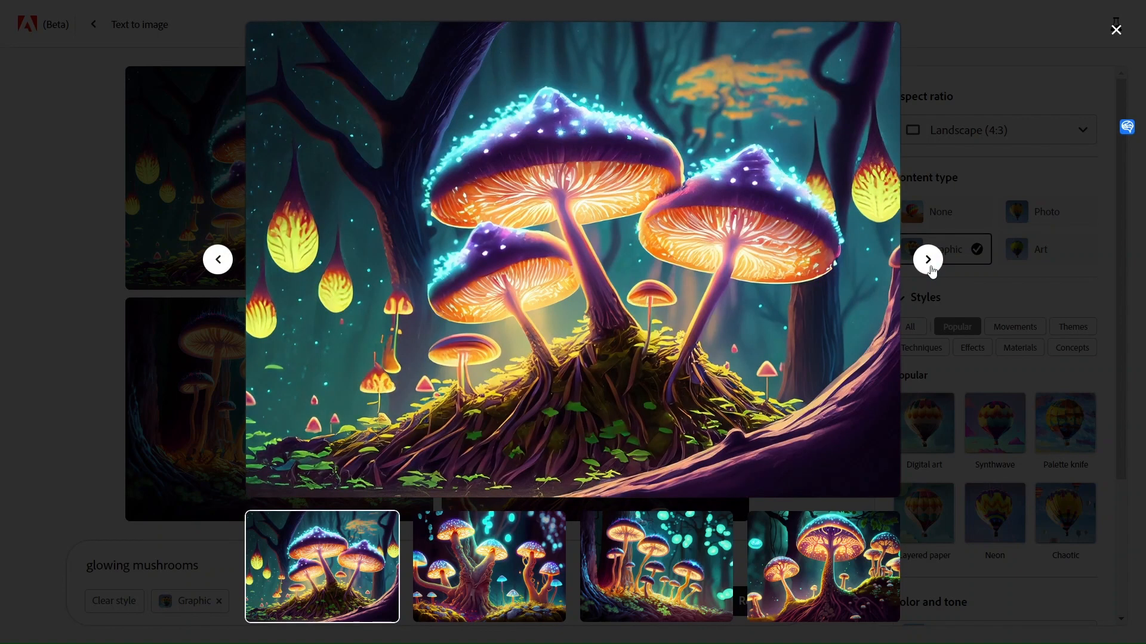
click(43, 233)
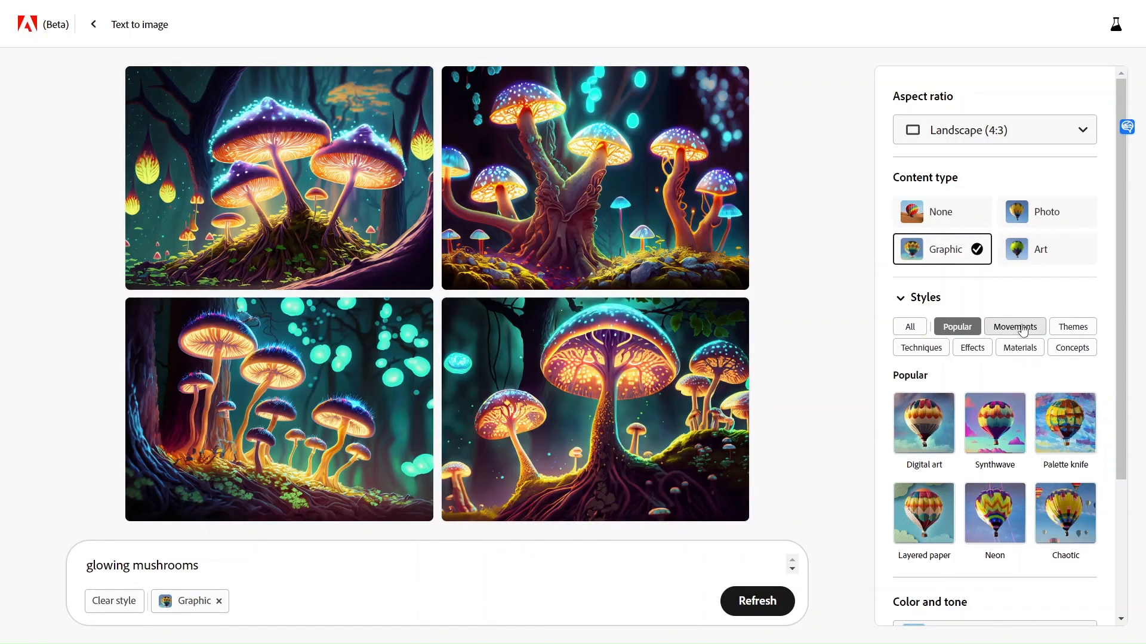
- Show all style categories, then set the lighting to Dramatic lighting and the color and tone to Vibrant color
scroll(1014, 327, down, 2)
scroll(1020, 330, up, 1)
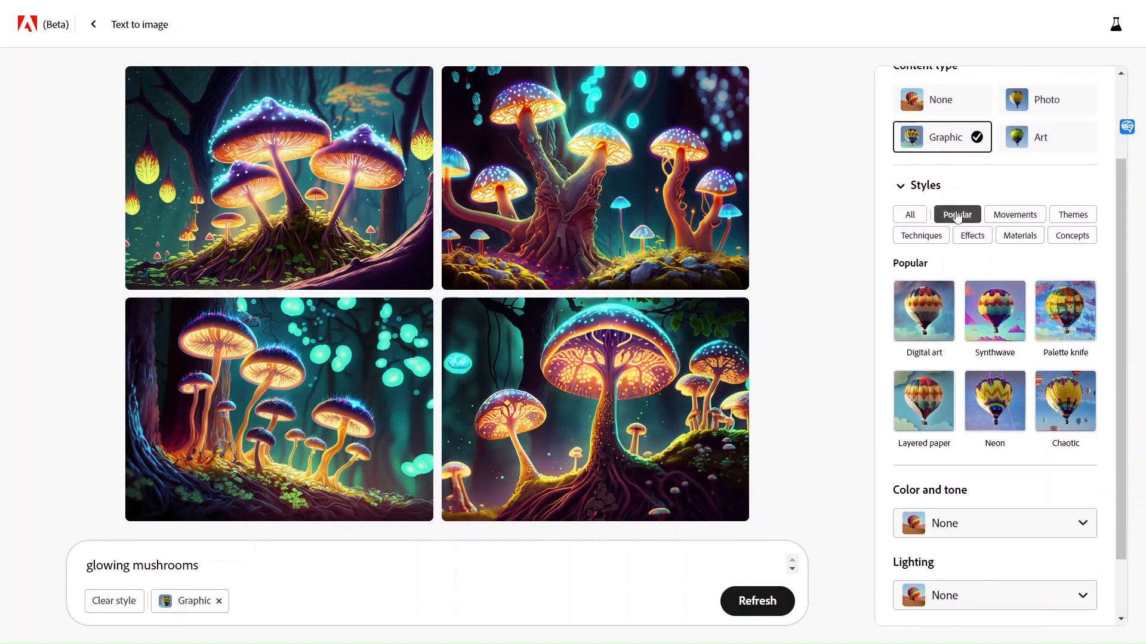
click(909, 215)
scroll(1013, 291, down, 13)
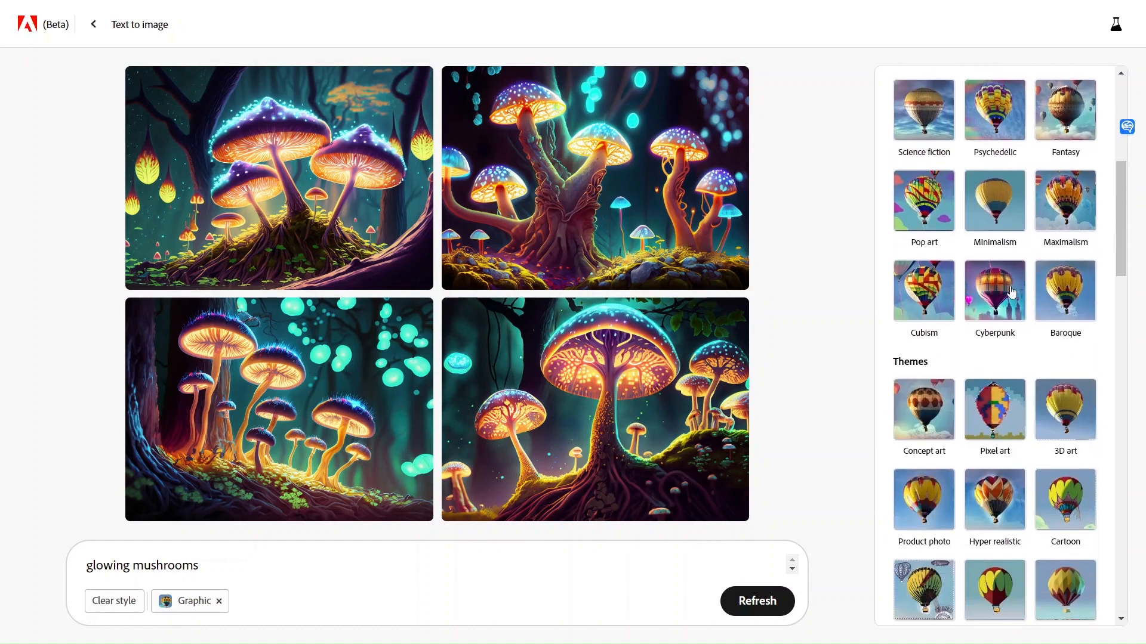
scroll(1011, 291, down, 8)
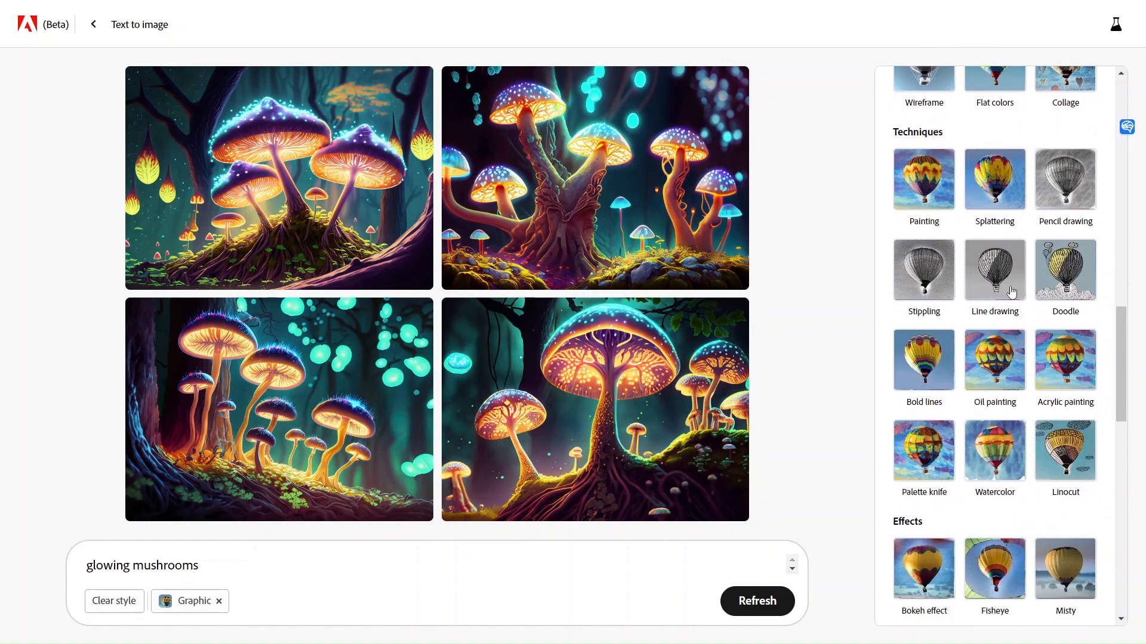
scroll(1010, 291, down, 9)
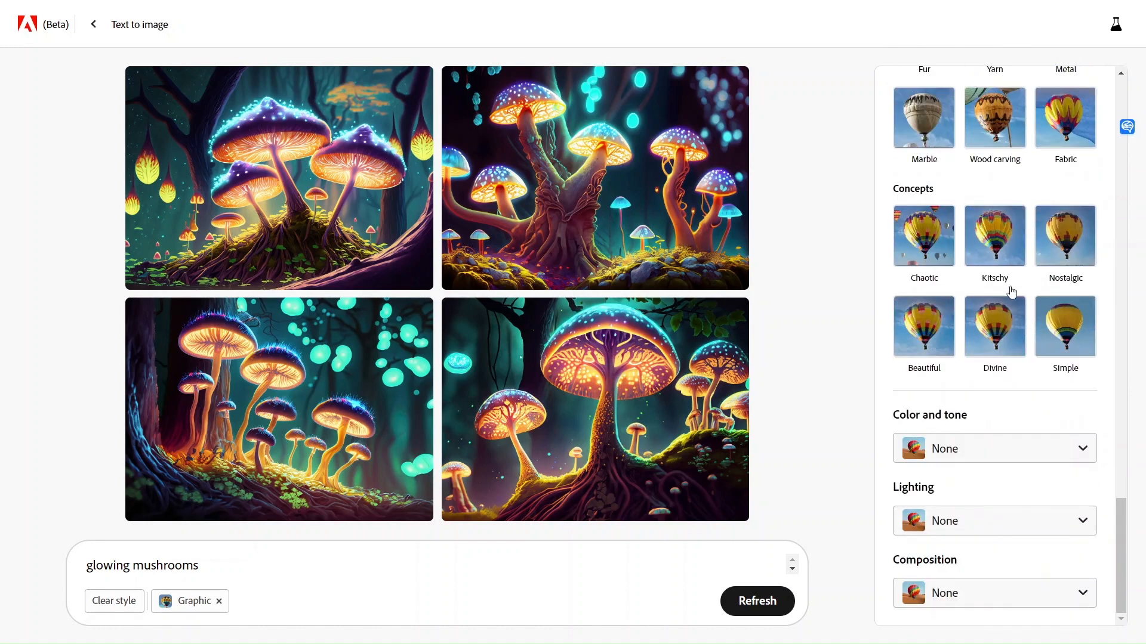
click(948, 523)
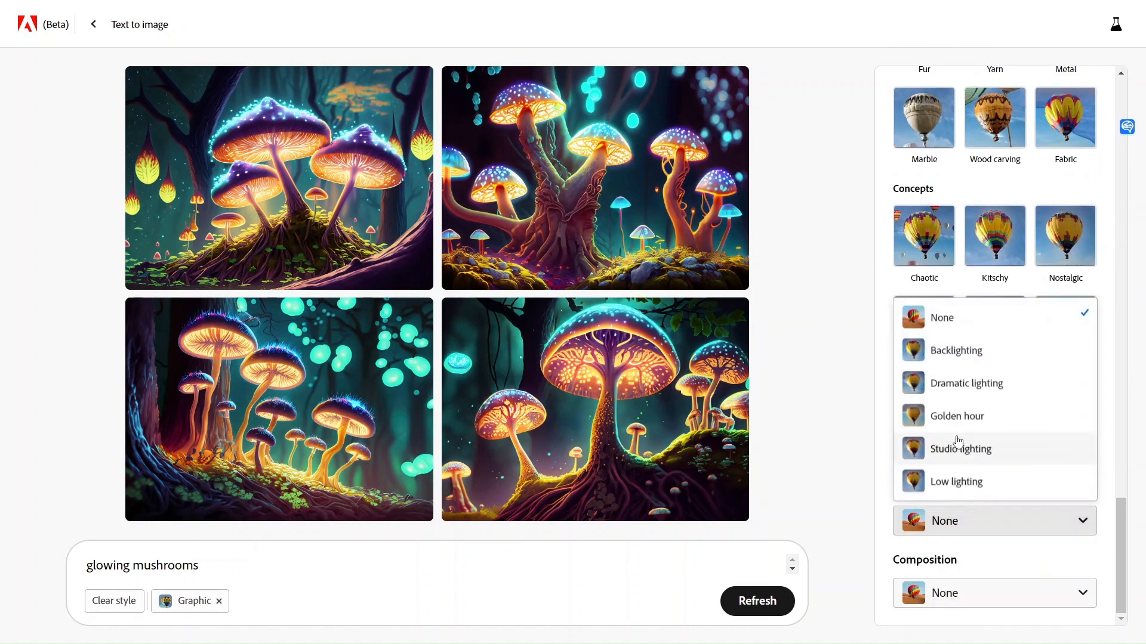
click(986, 386)
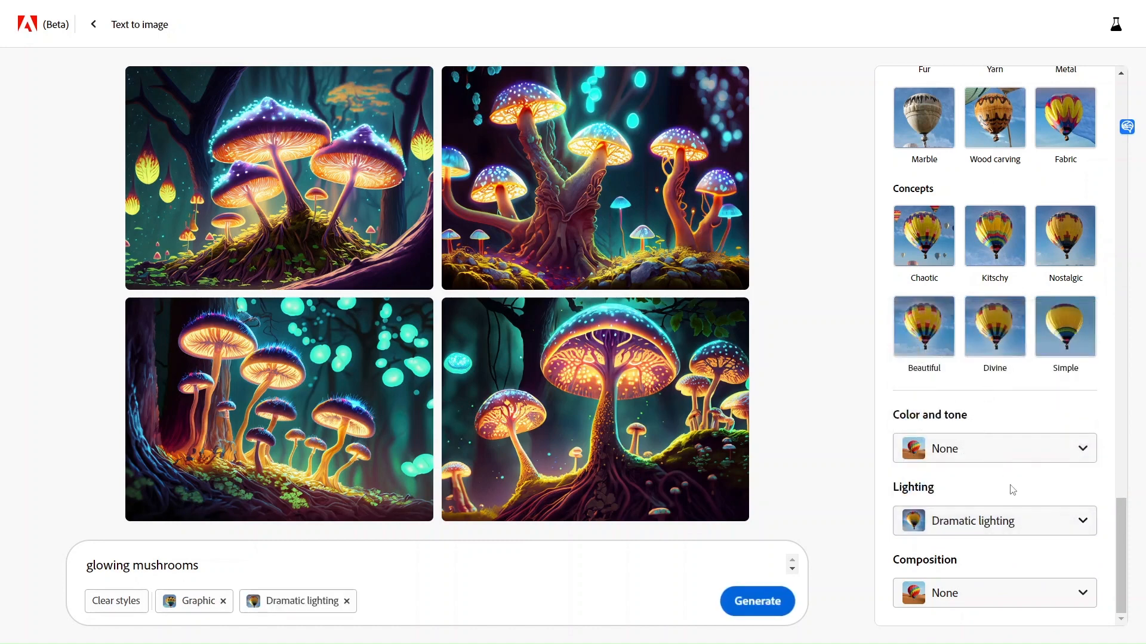
click(996, 454)
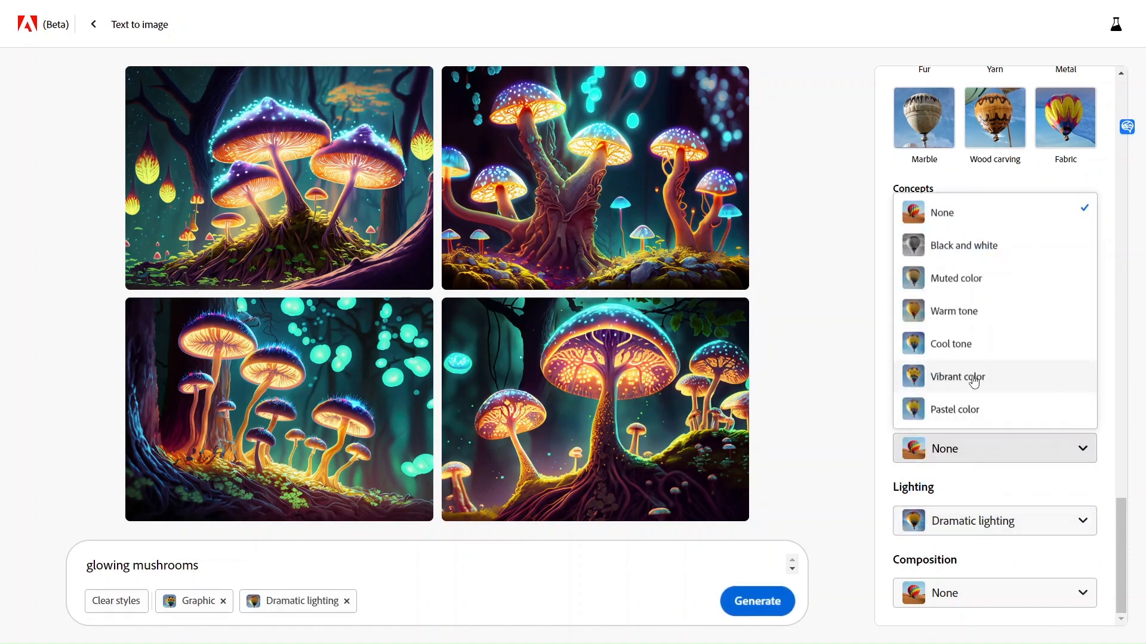
click(974, 383)
- Add the Divine concept style and regenerate the mushroom images
scroll(987, 405, up, 1)
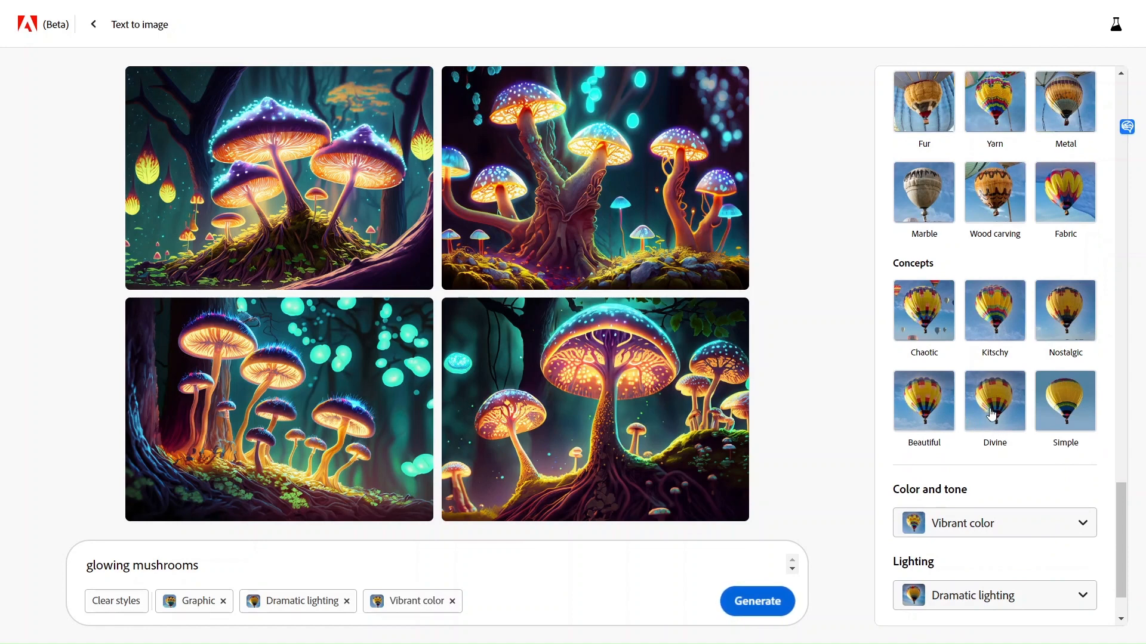
click(992, 415)
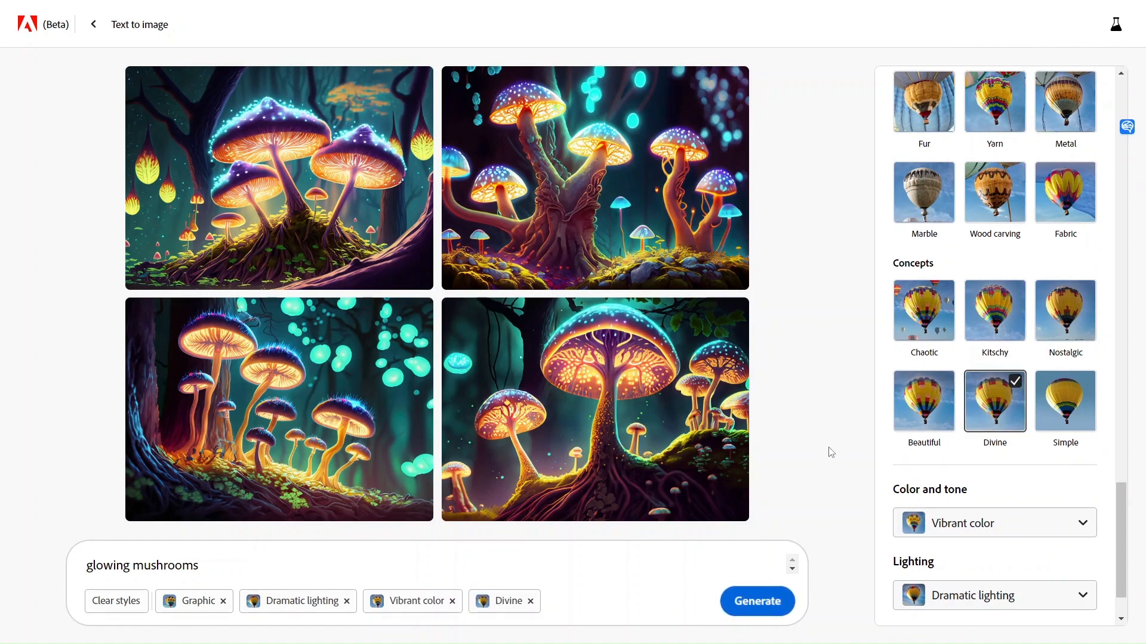
click(756, 604)
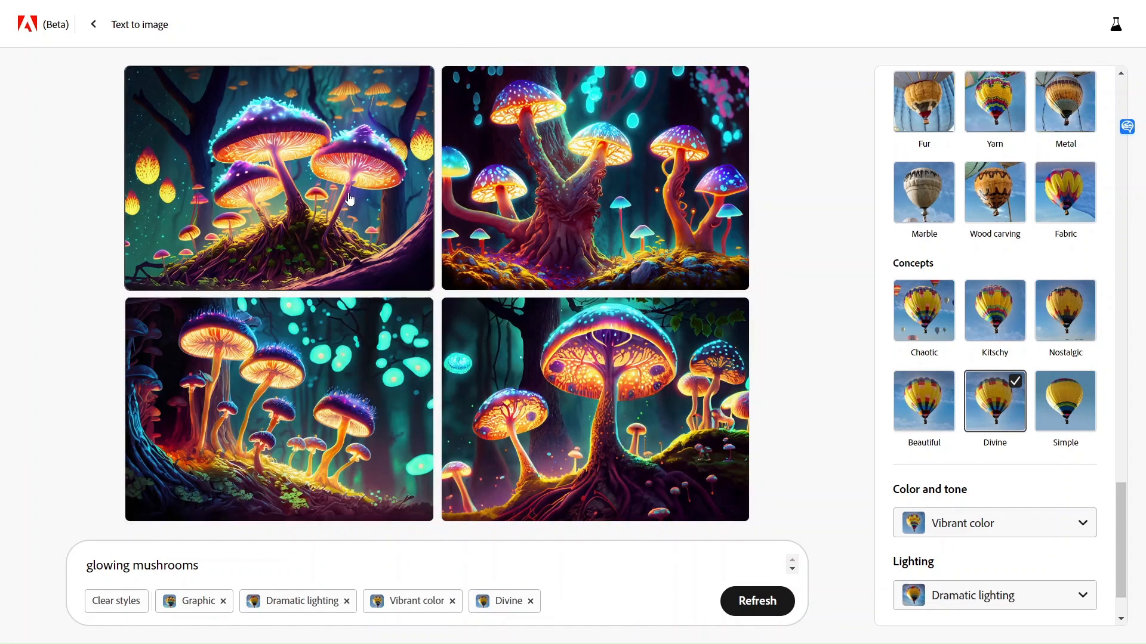
- Inspect the four regenerated Divine-style images at enlarged size and return to the grid
click(411, 206)
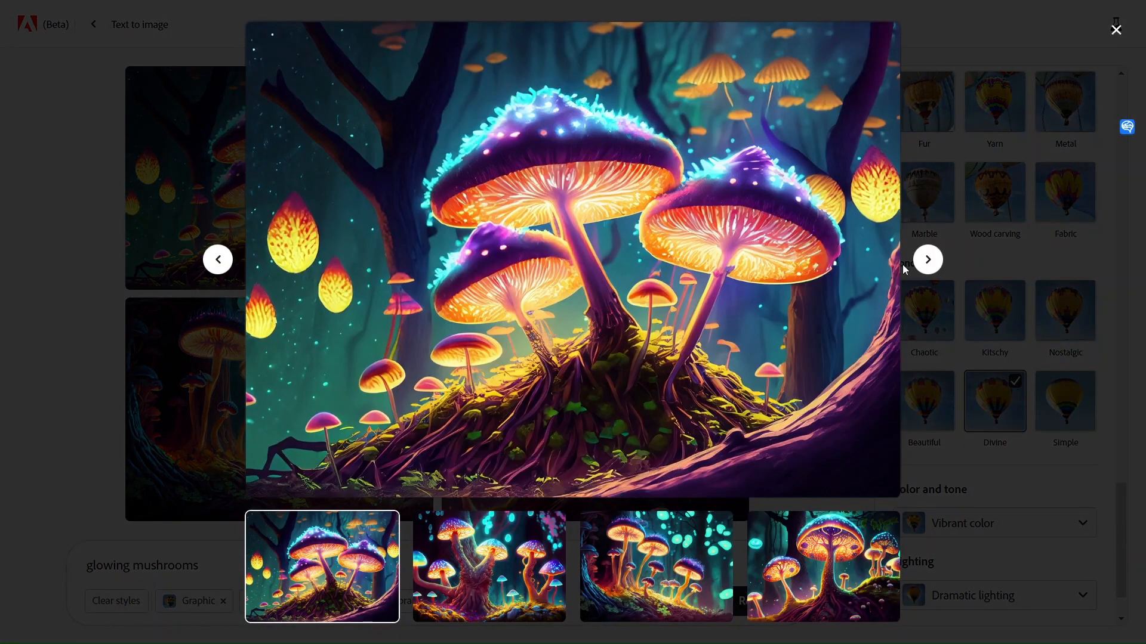
click(927, 261)
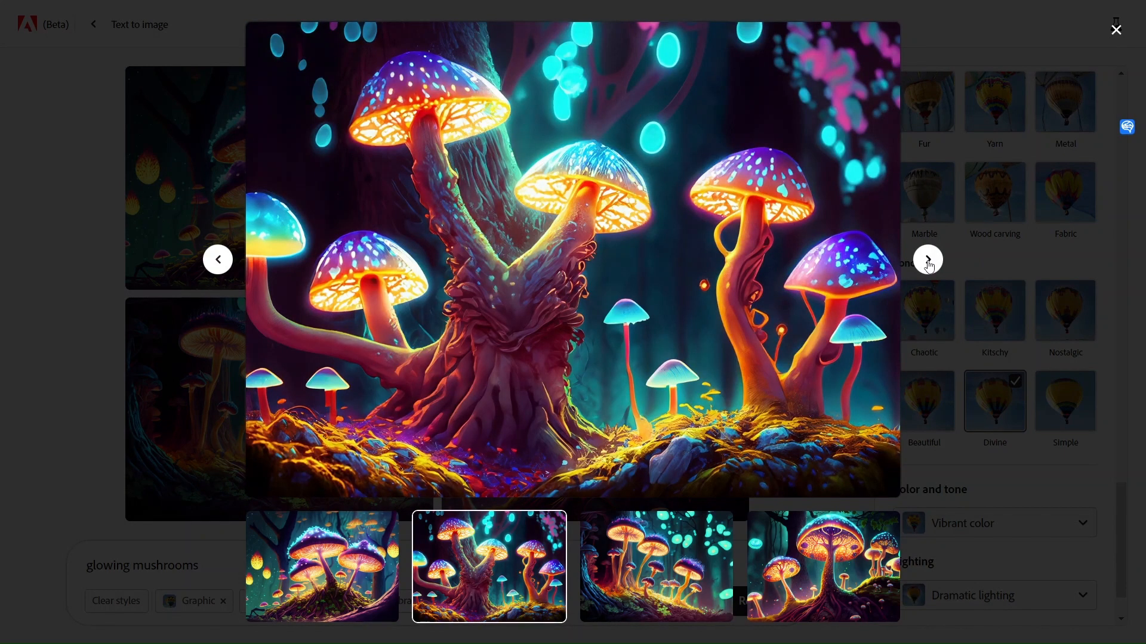
click(927, 261)
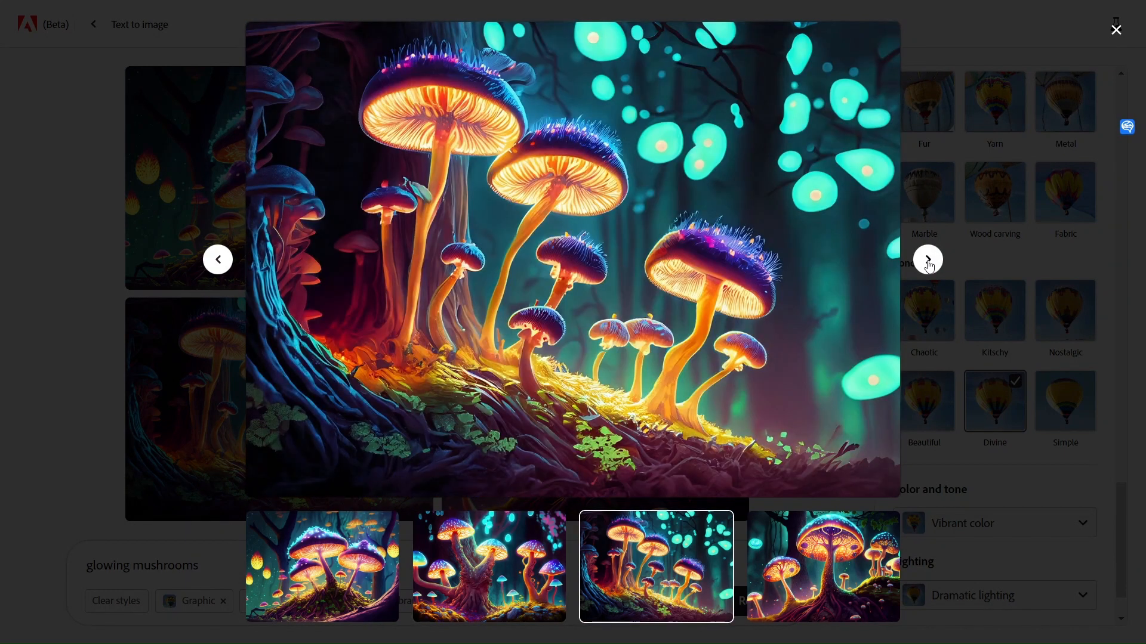
click(927, 260)
mouse_move(622, 290)
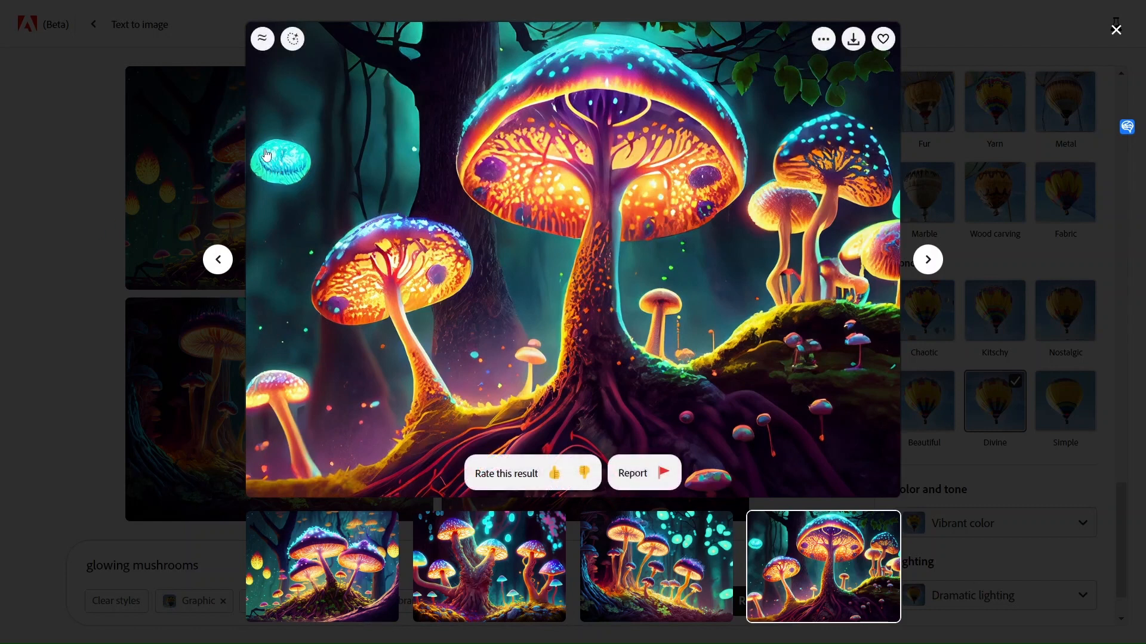
click(109, 240)
- Add the Bioluminescent, Iridescent and Neon effects to the prompt and regenerate the images
scroll(1003, 348, up, 8)
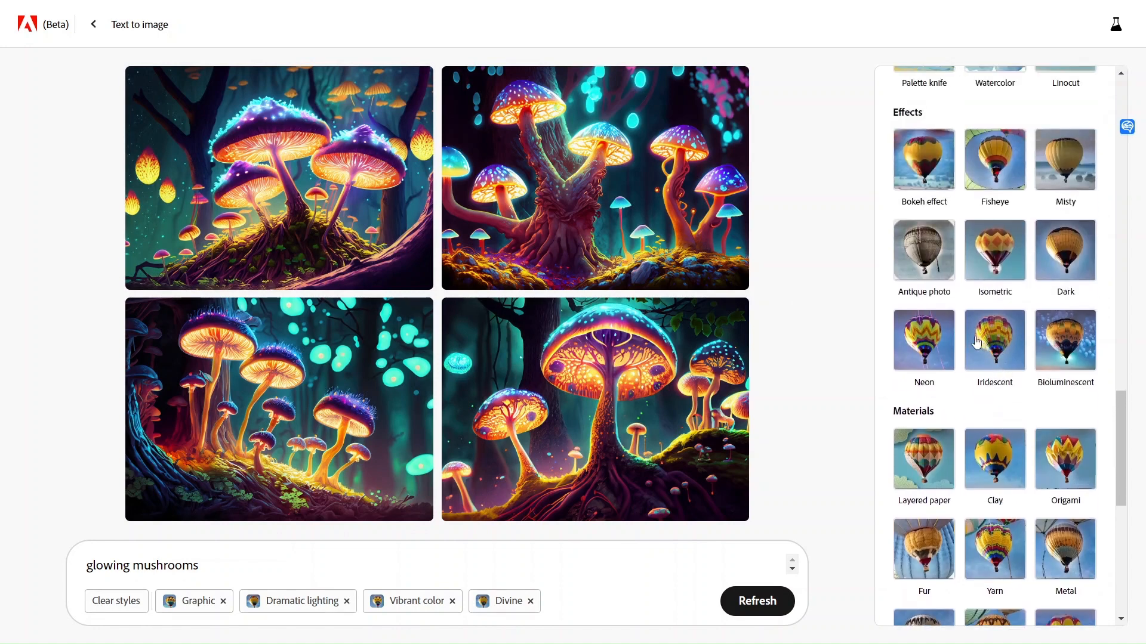
click(1068, 351)
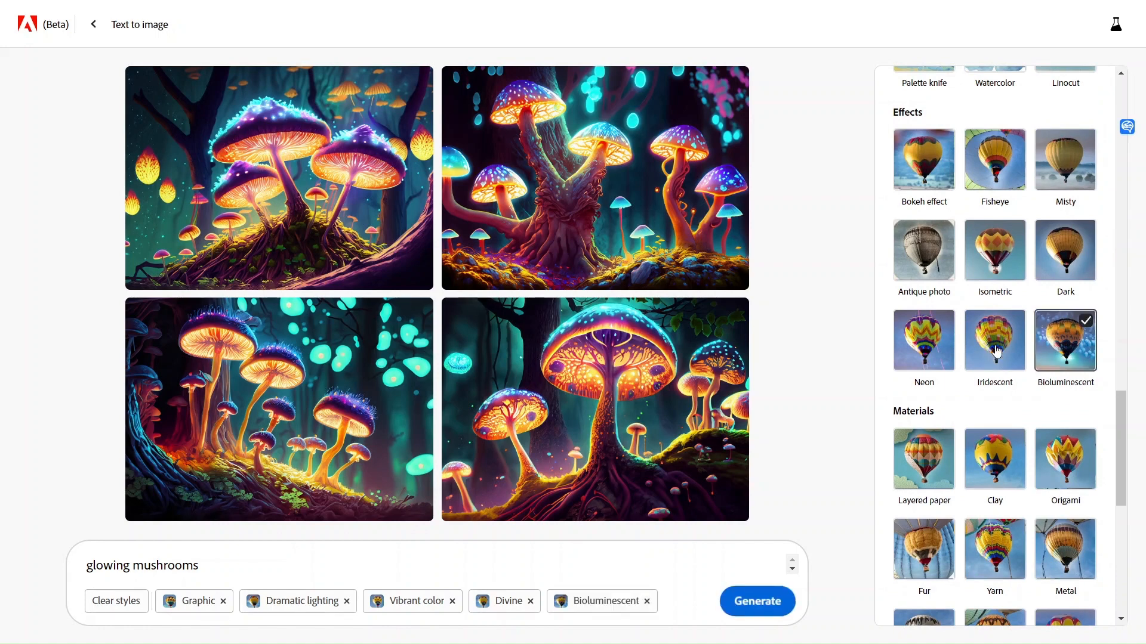
click(995, 352)
click(925, 352)
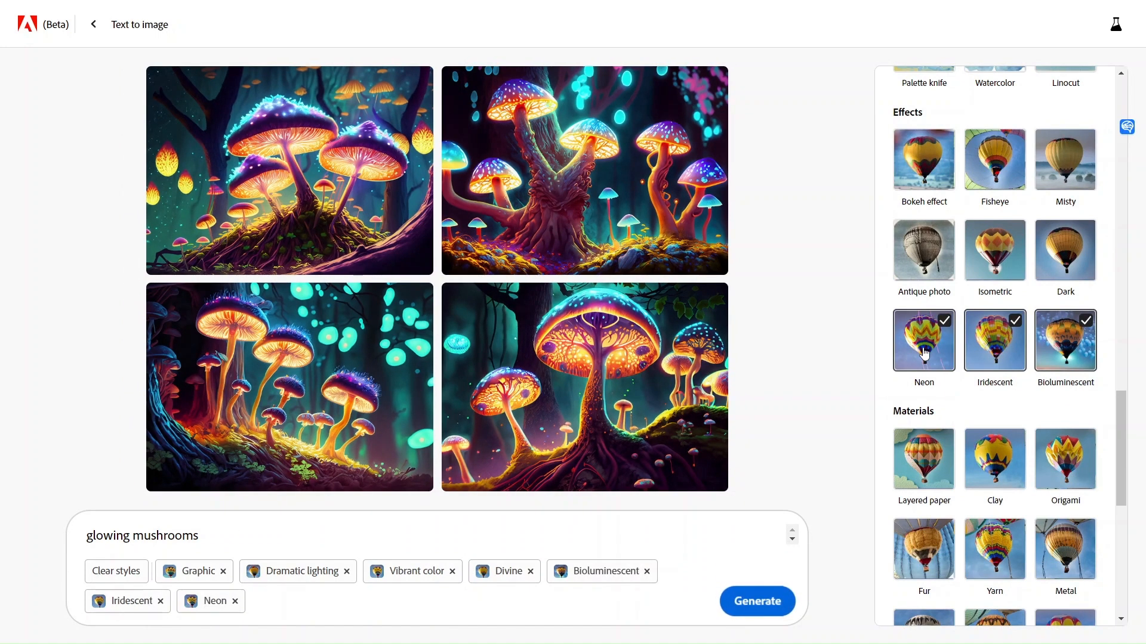
click(765, 600)
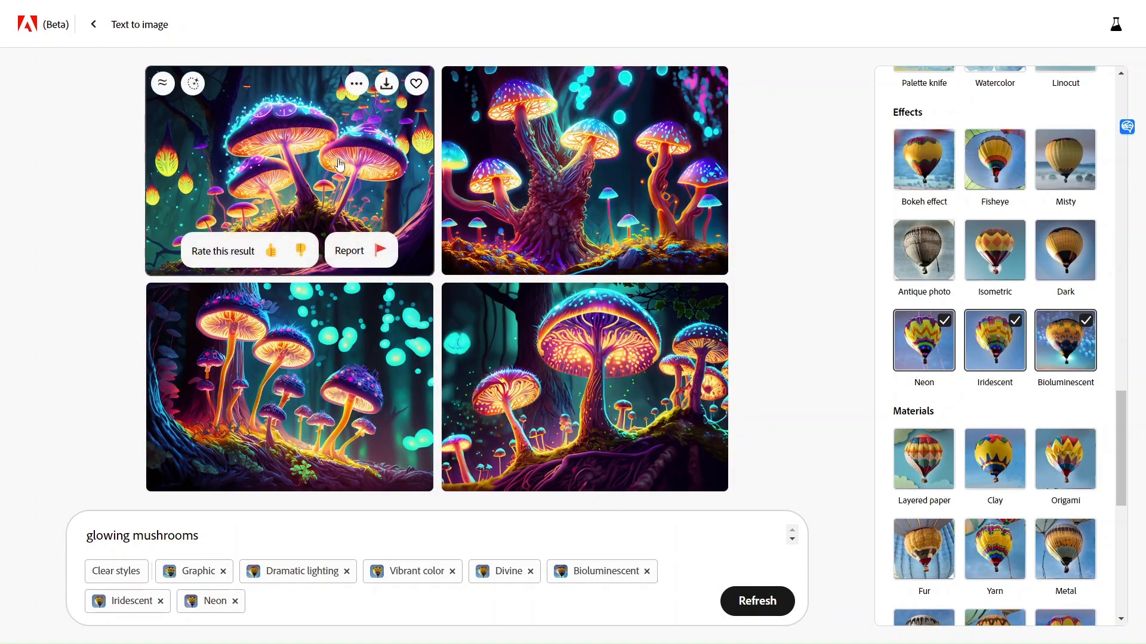
- Inspect the four images generated with the Bioluminescent, Iridescent and Neon effects at enlarged size and return to the grid
click(250, 146)
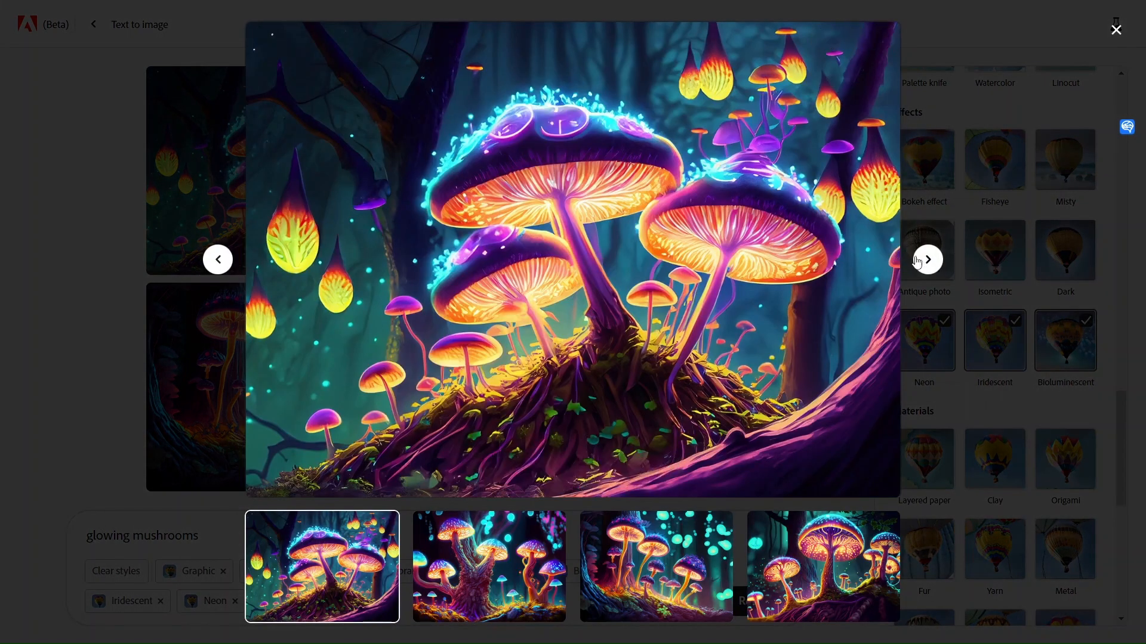
mouse_move(361, 237)
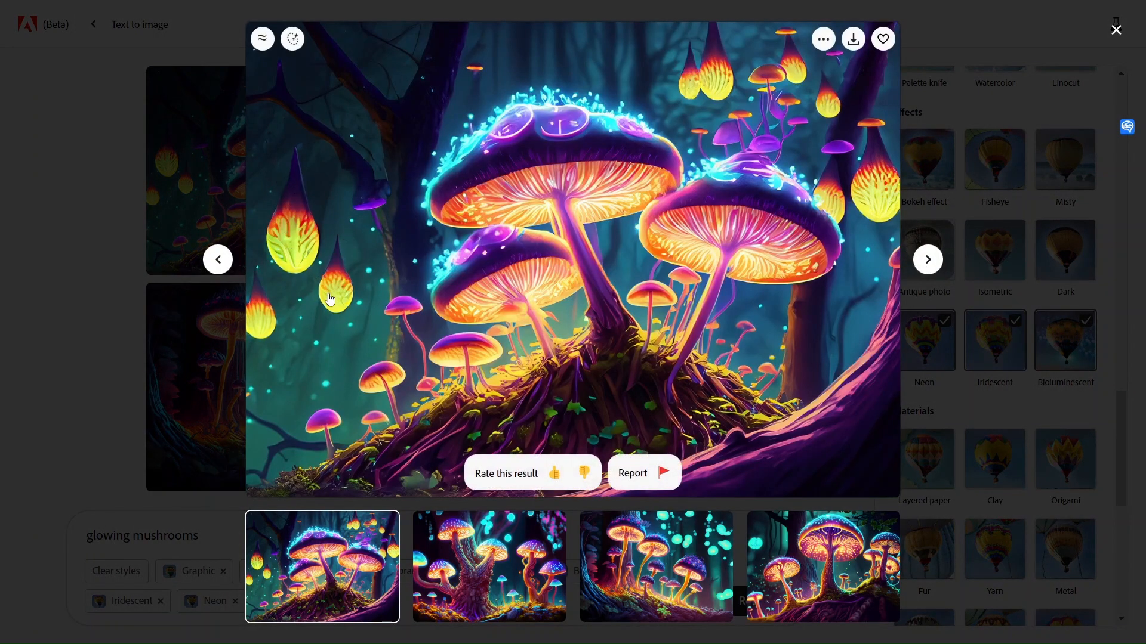
click(923, 263)
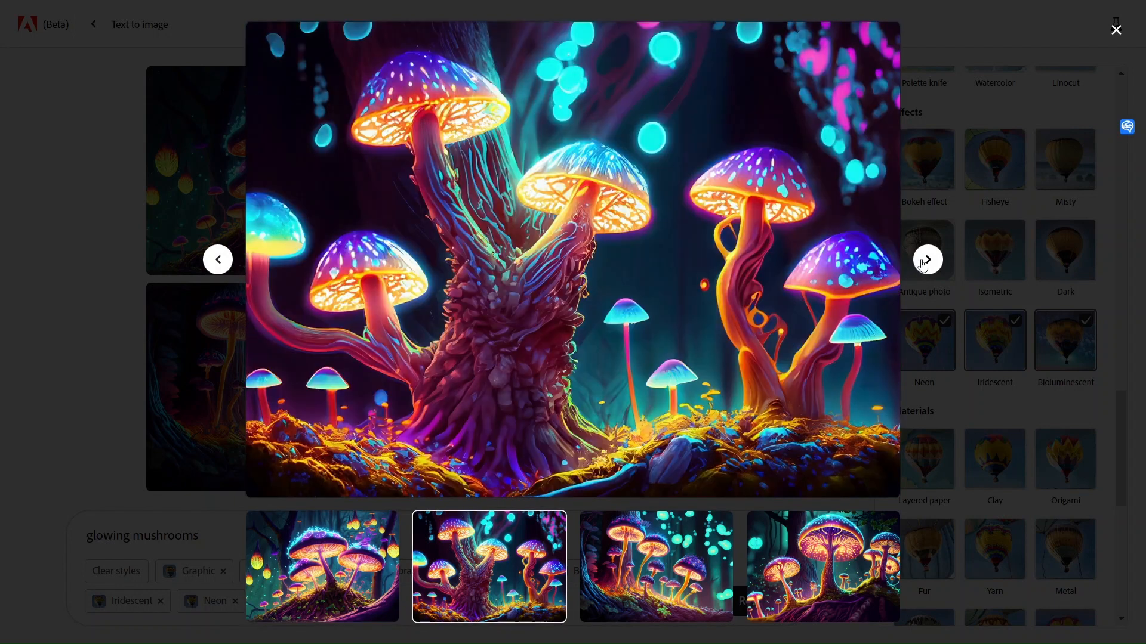
click(927, 261)
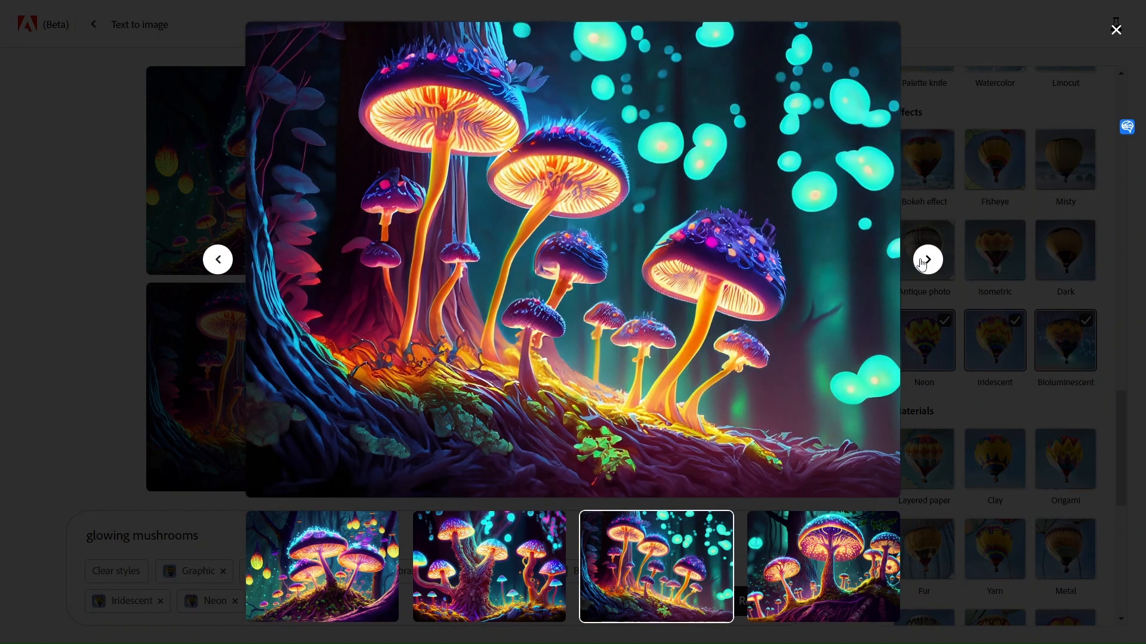
click(922, 265)
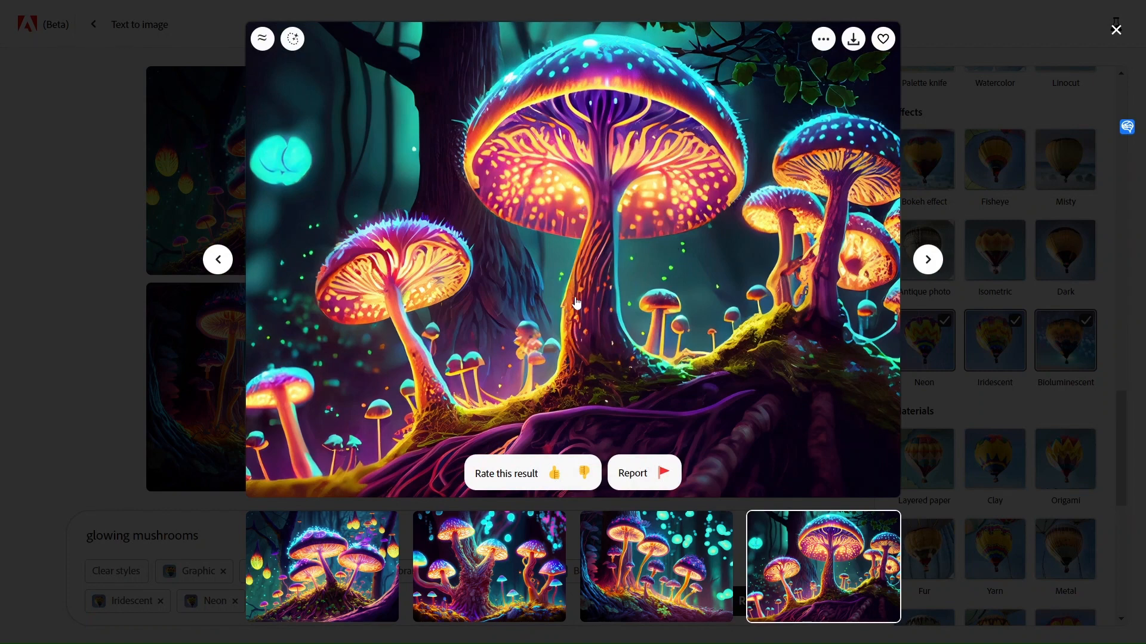
click(68, 341)
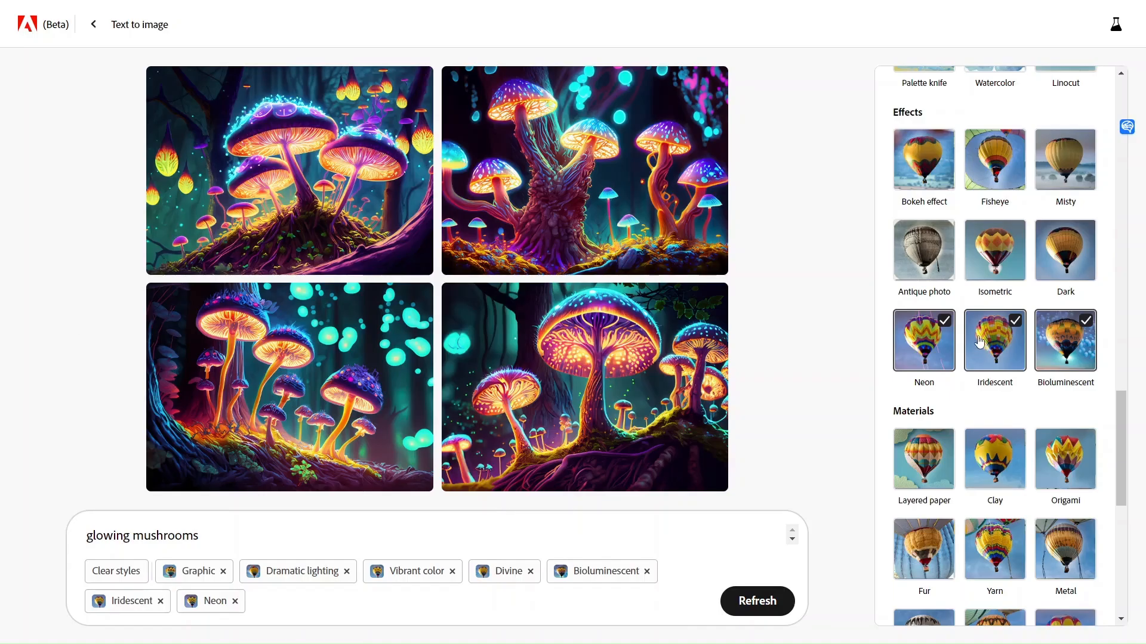
- Add the Vaporwave and Maximalism movement styles and regenerate the mushroom images
scroll(984, 337, up, 5)
scroll(984, 338, up, 3)
scroll(985, 338, up, 5)
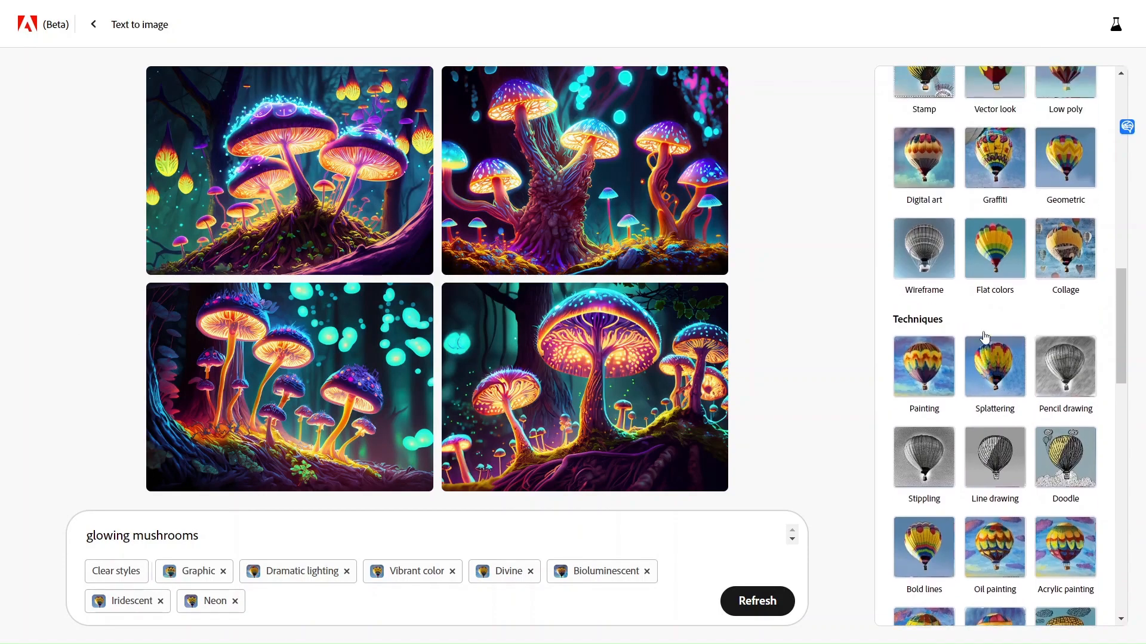
scroll(985, 330, up, 4)
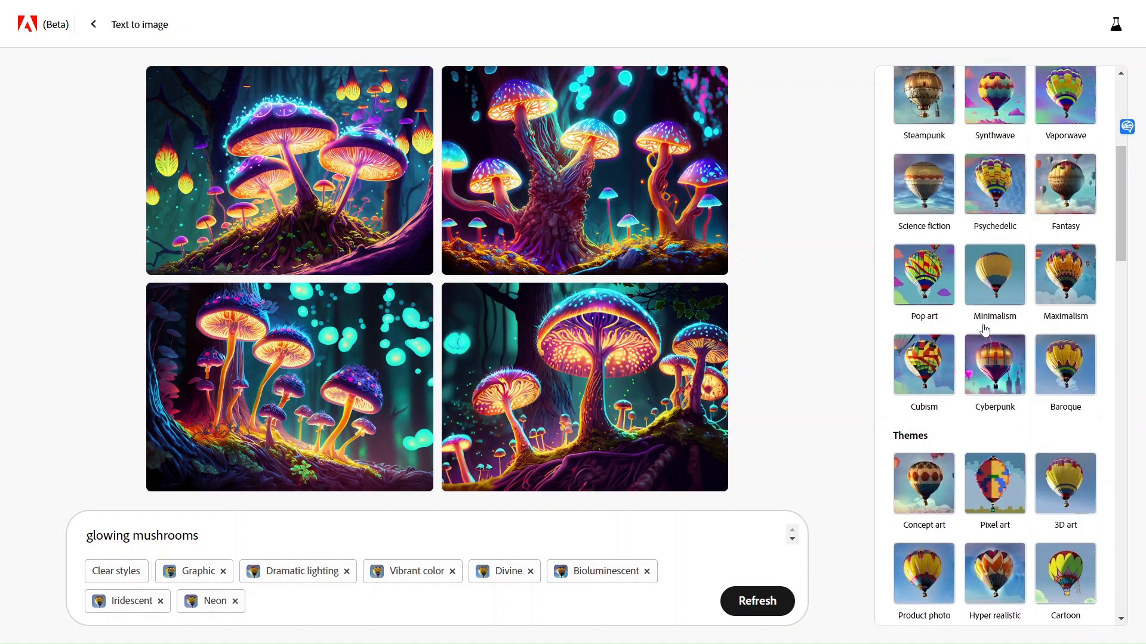
scroll(984, 330, up, 2)
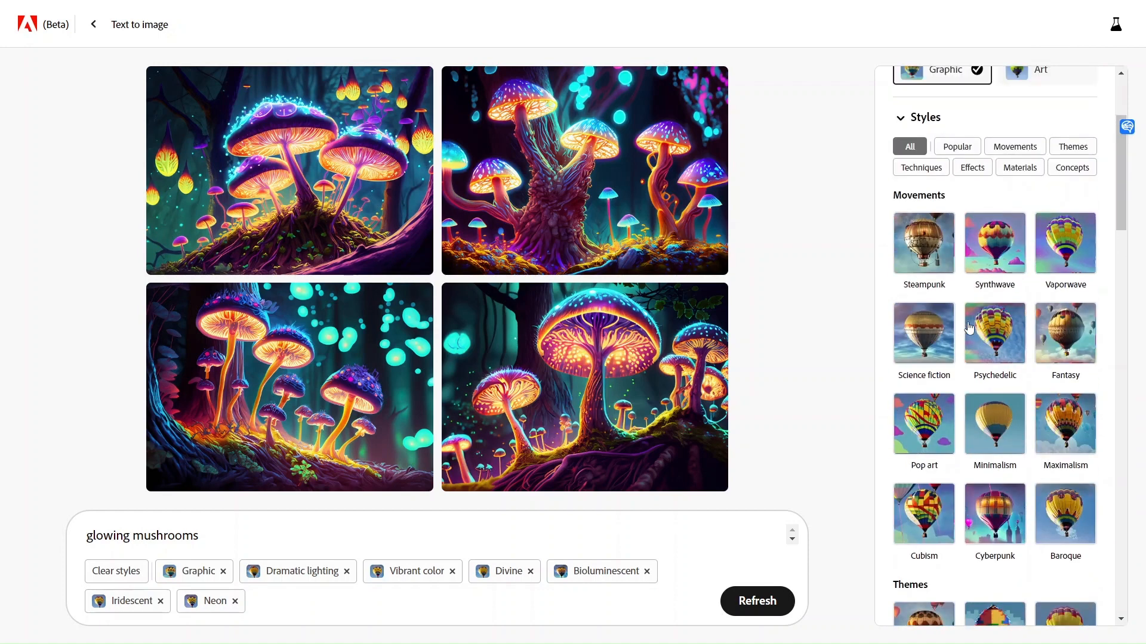
click(1076, 261)
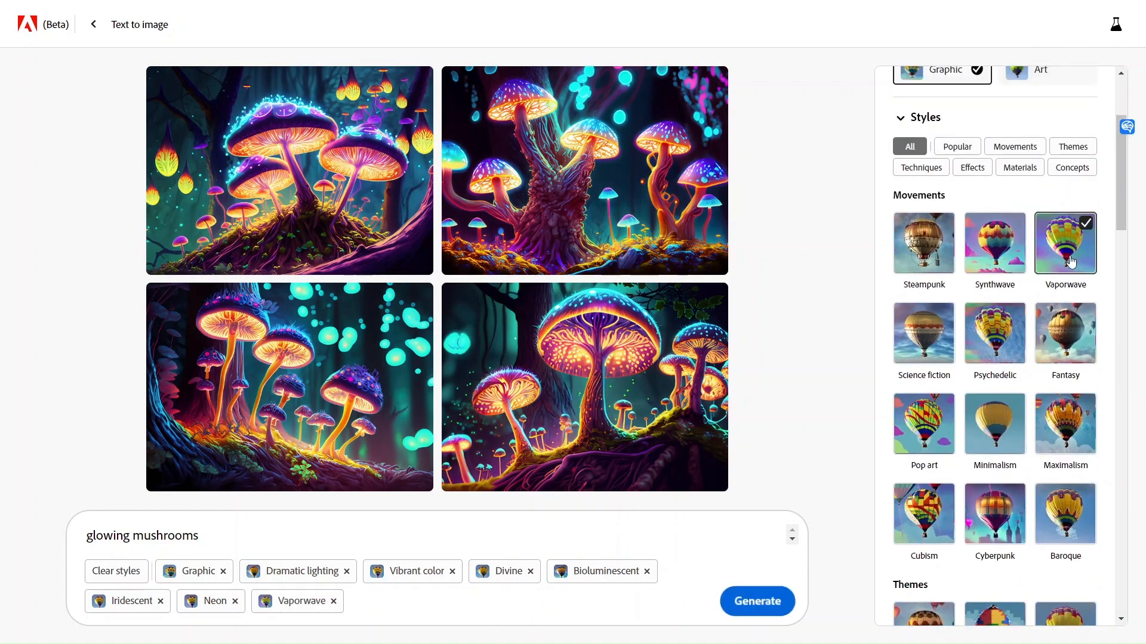
click(1051, 435)
click(739, 605)
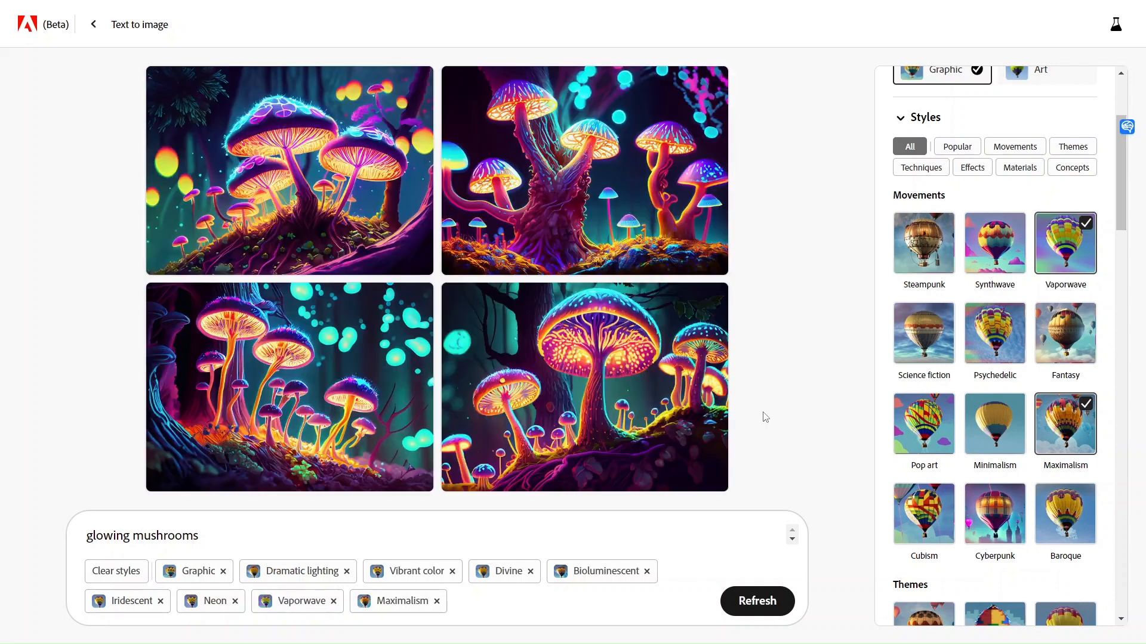
- Inspect the four Vaporwave and Maximalism images at enlarged size and return to the grid
click(331, 153)
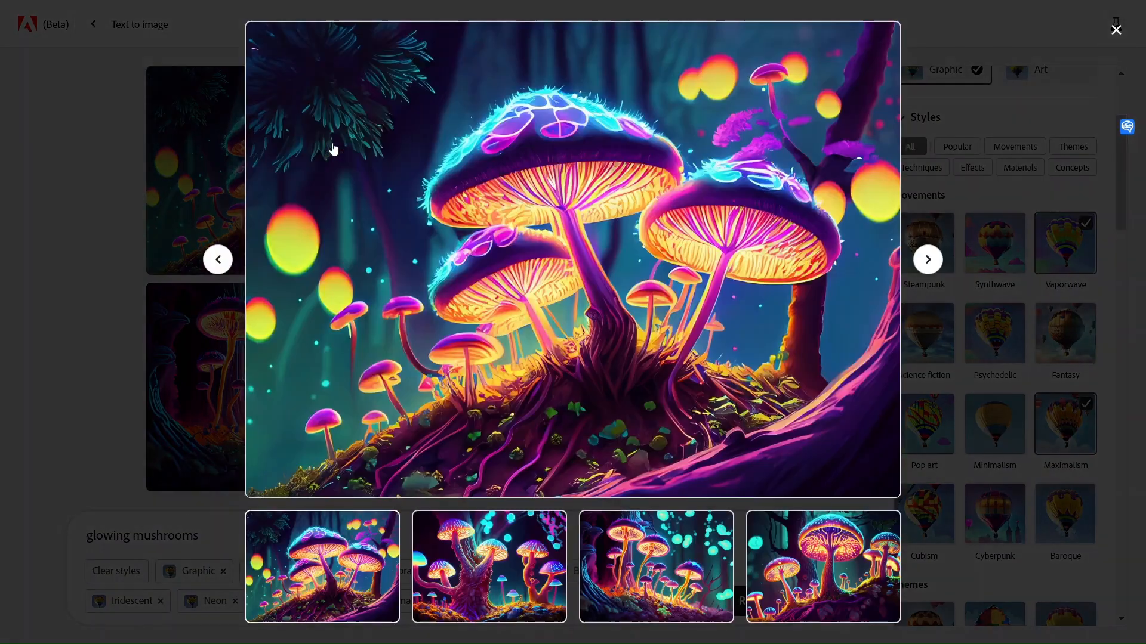
click(926, 261)
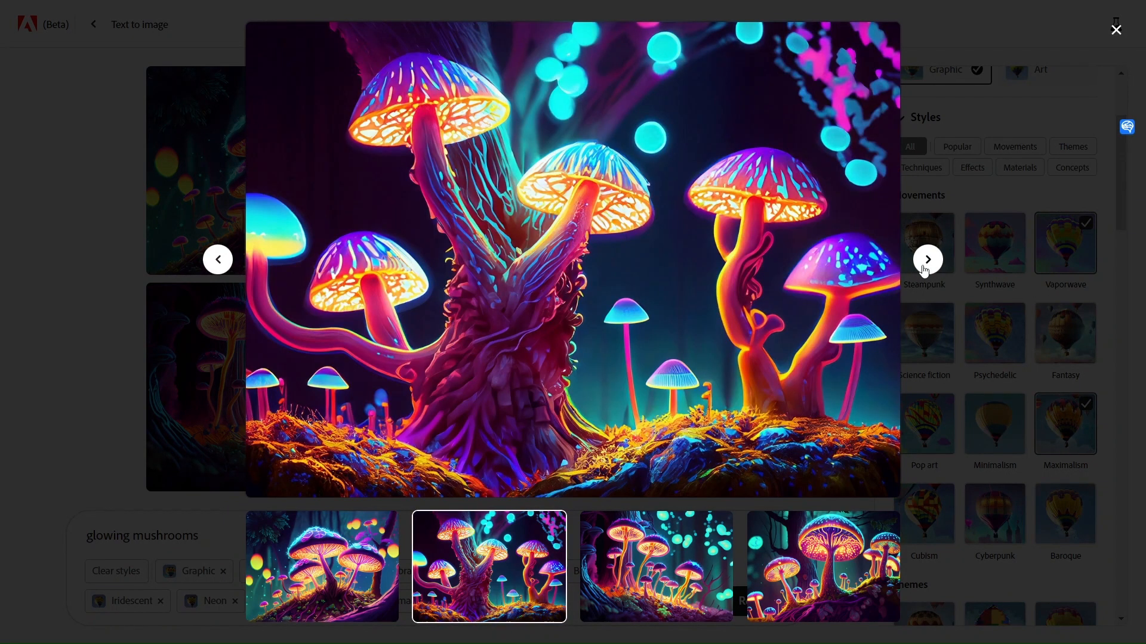
click(926, 261)
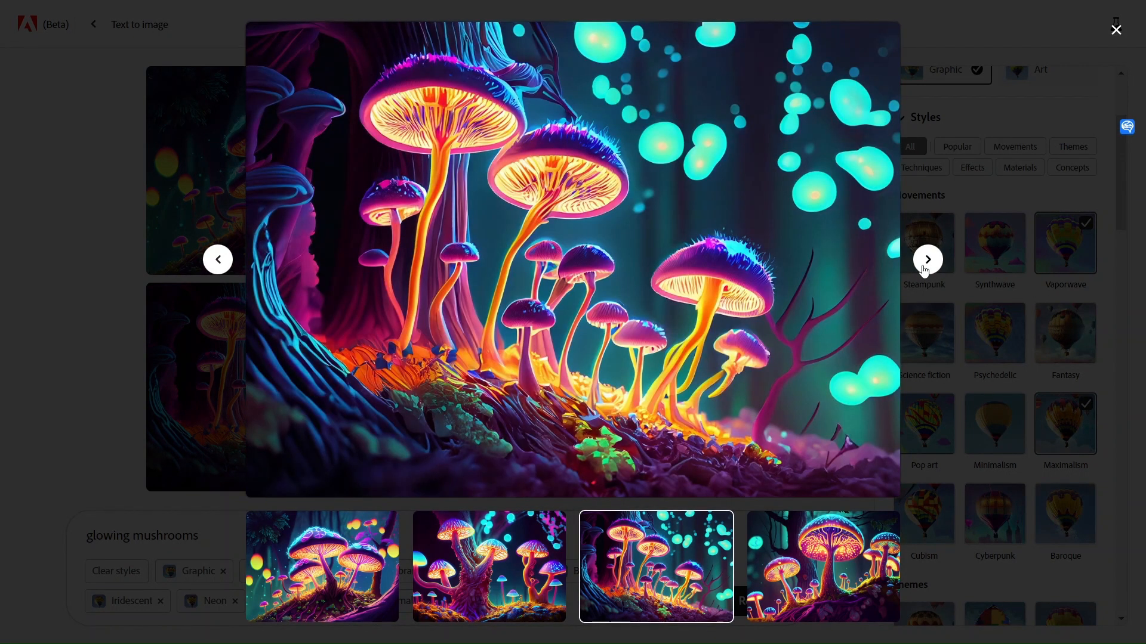
click(926, 260)
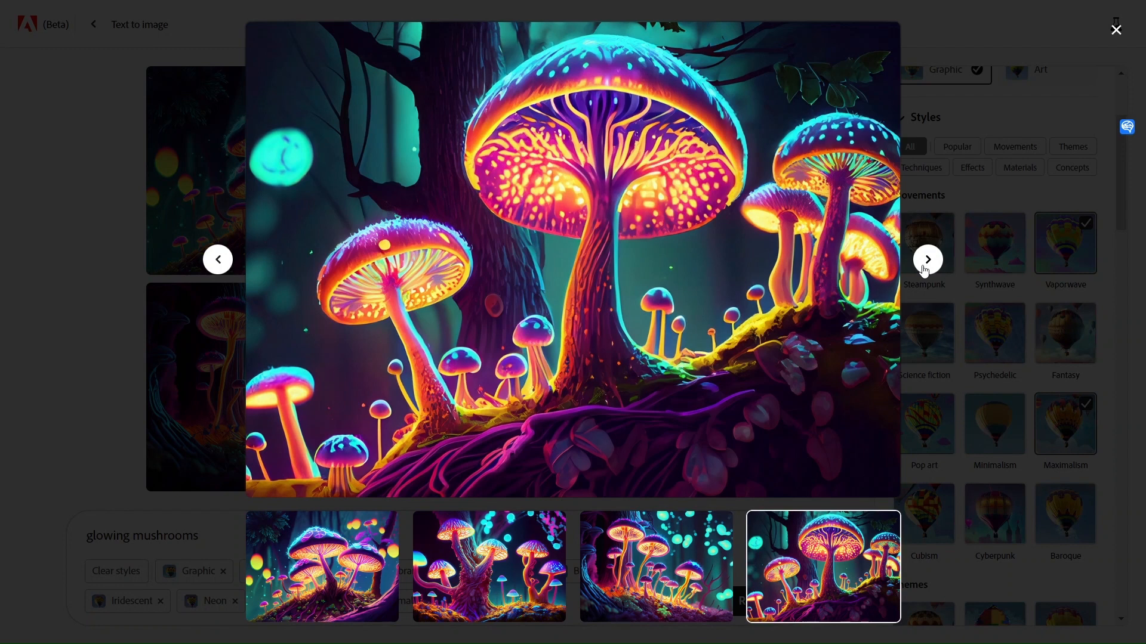
click(926, 261)
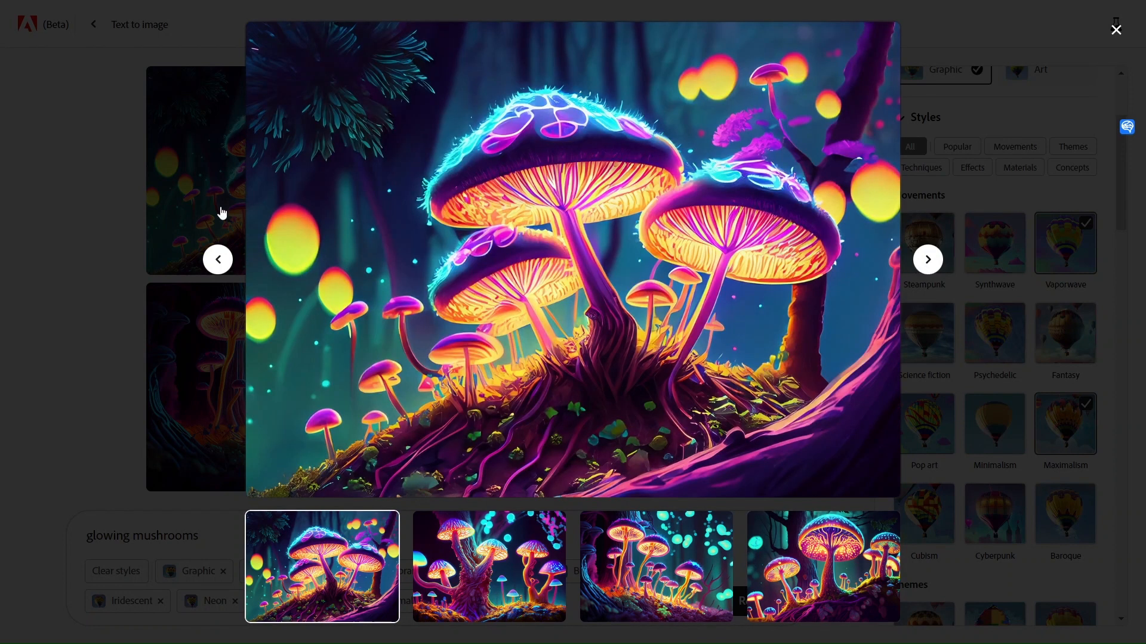
click(70, 271)
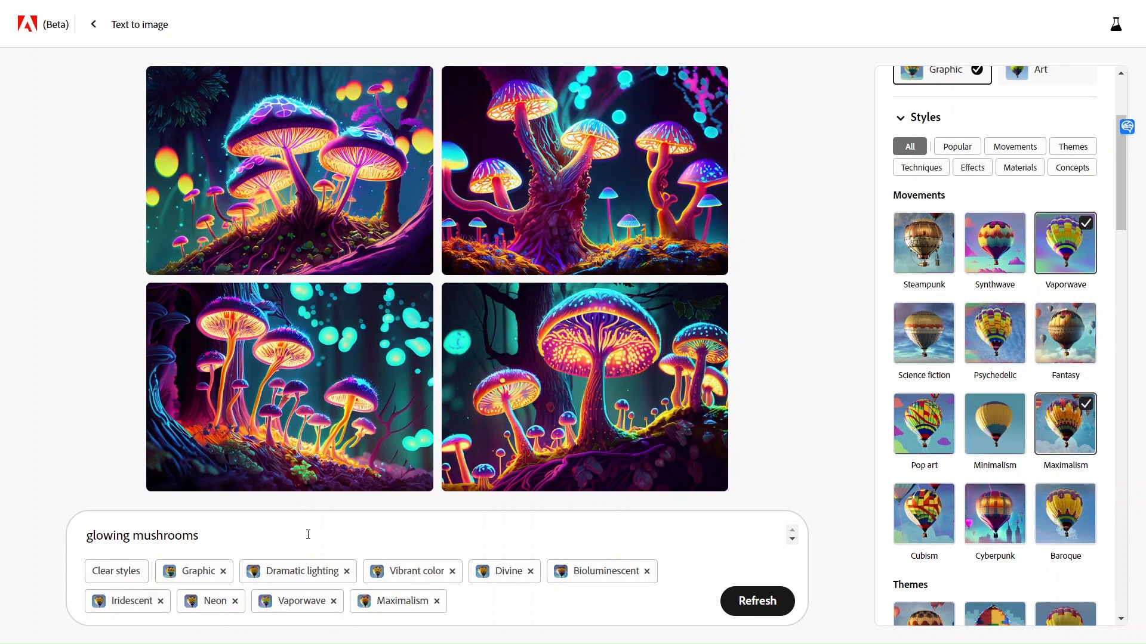
- Change the prompt to "glowing red, yellow, purple, and blue mushrooms" and generate new images
text(red, yel)
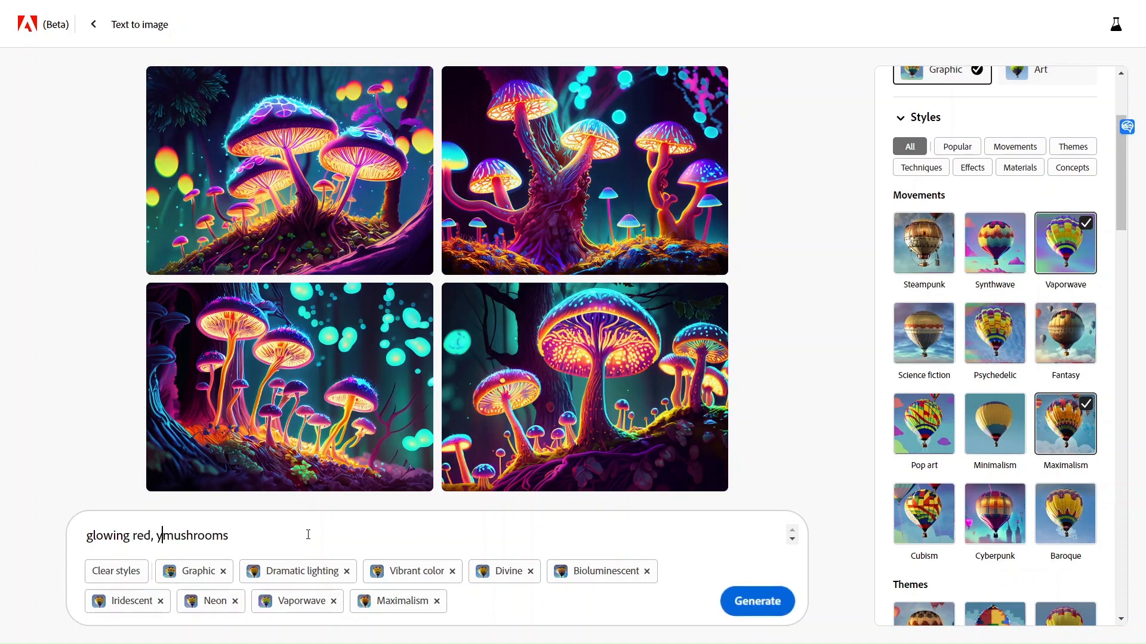
text(low, p)
text(urple, and )
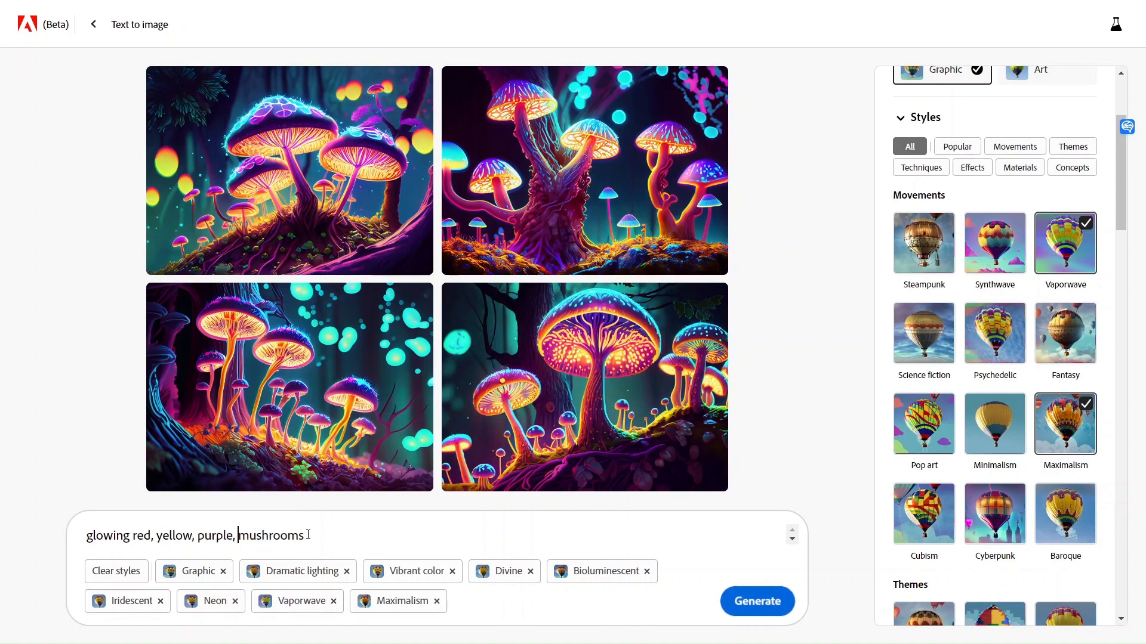
text(blue)
key(Return)
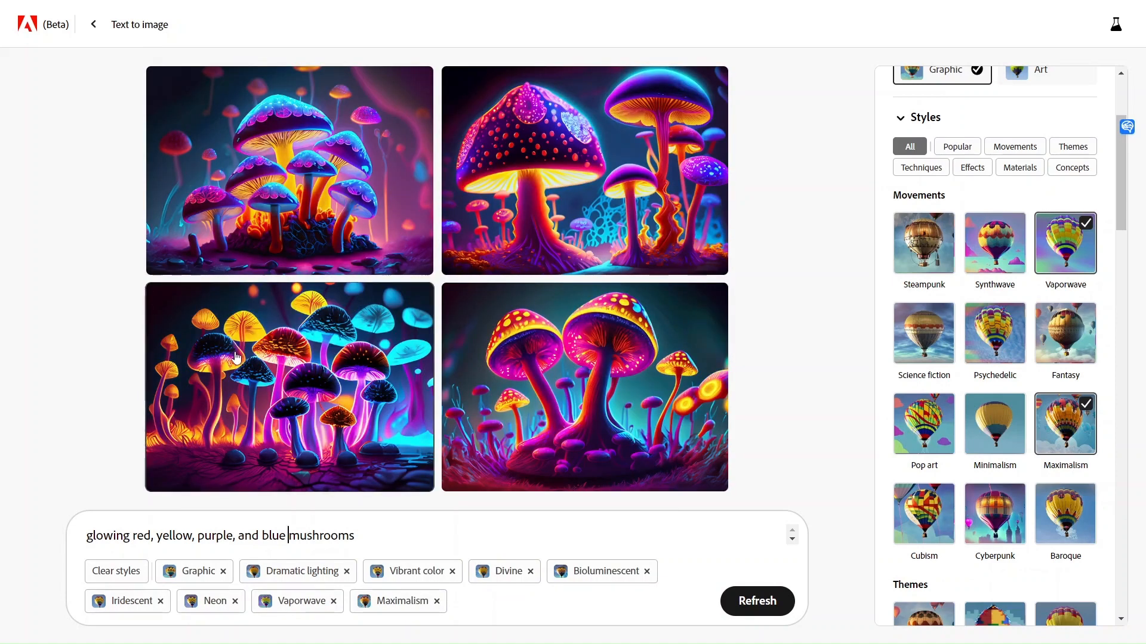
- Inspect the four images of red, yellow, purple and blue mushrooms at enlarged size and return to the grid
click(383, 194)
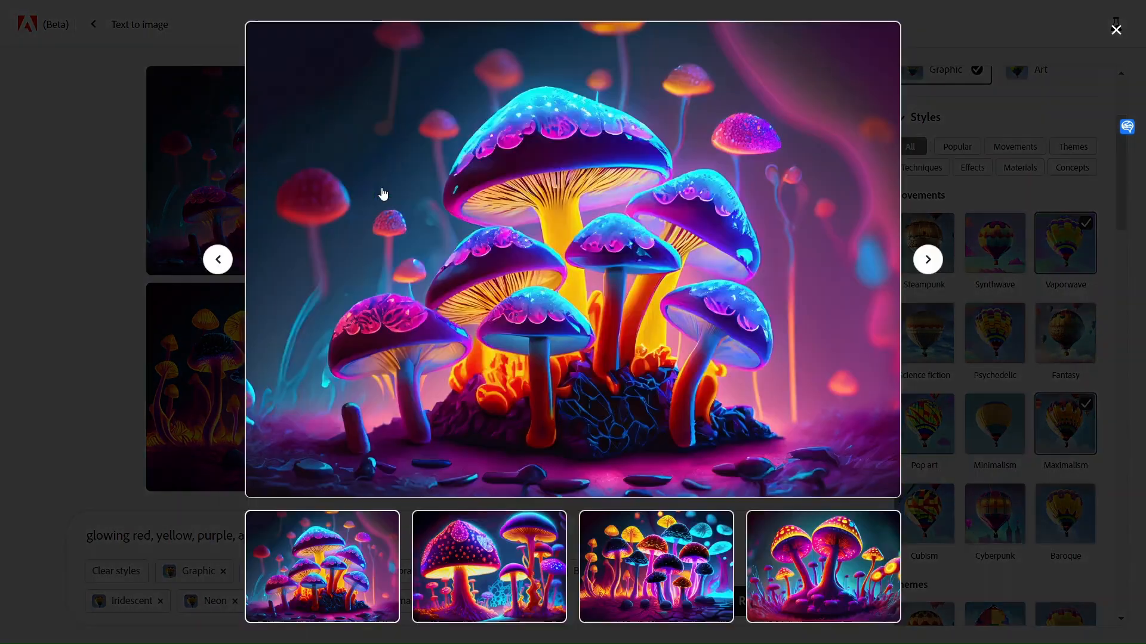
click(928, 260)
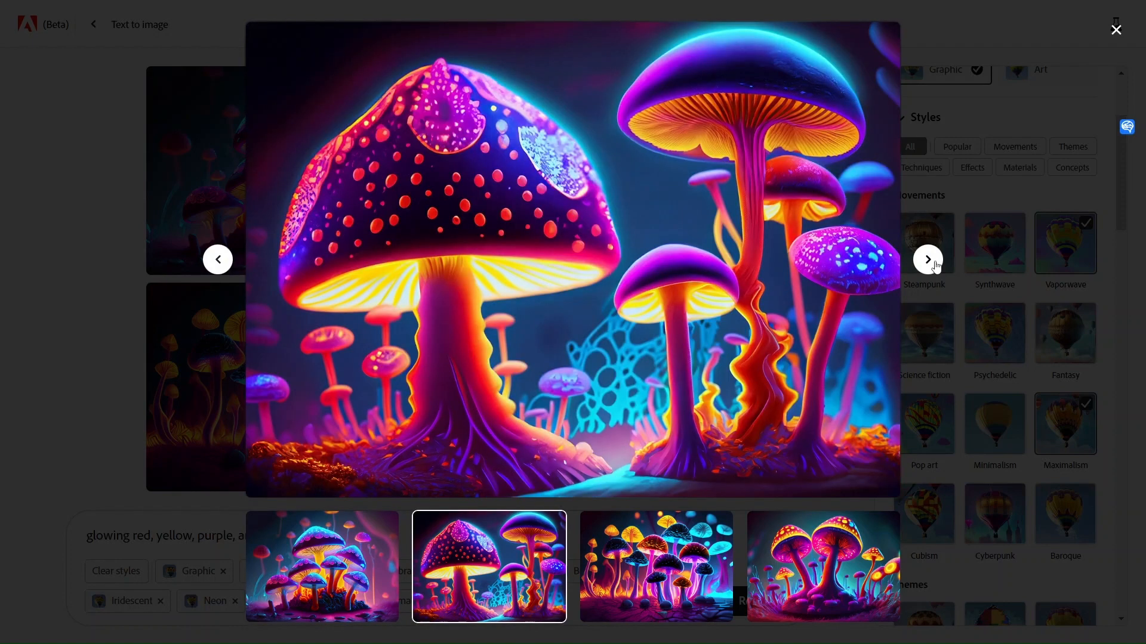
click(928, 260)
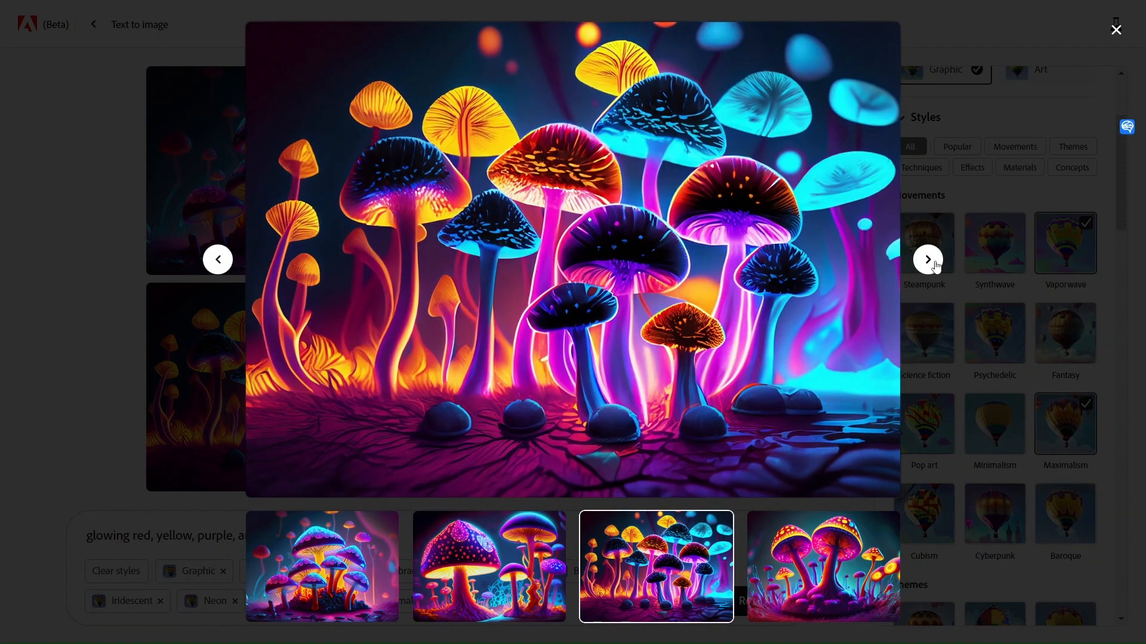
click(928, 260)
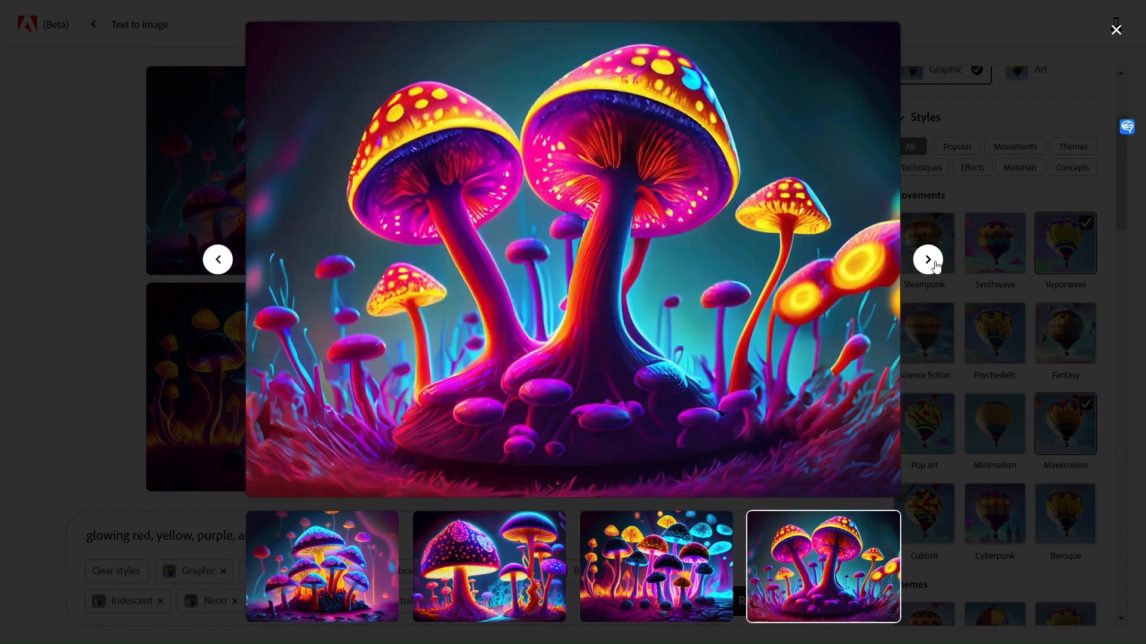
click(928, 260)
click(929, 261)
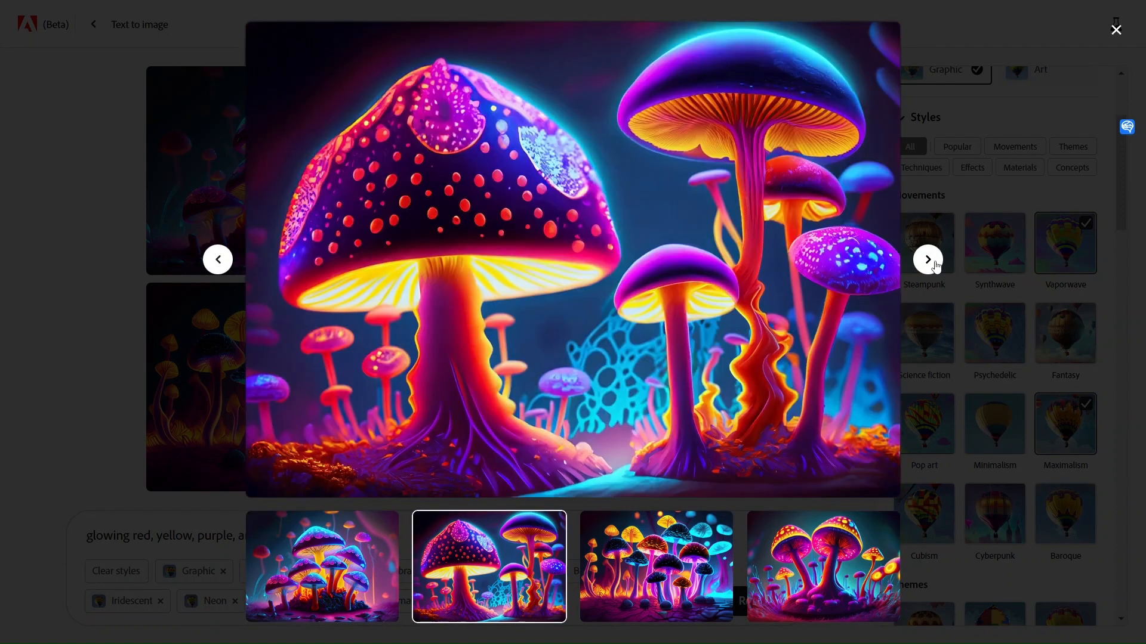
click(24, 278)
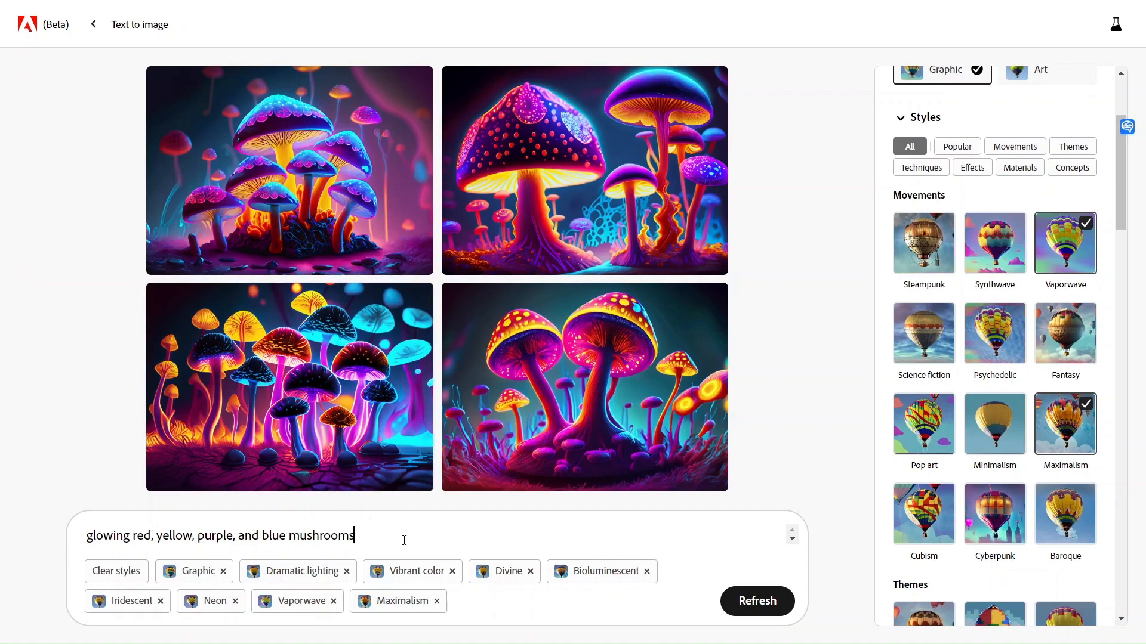
- Add "at night" to the end of the prompt and generate new images
text(at night)
key(Return)
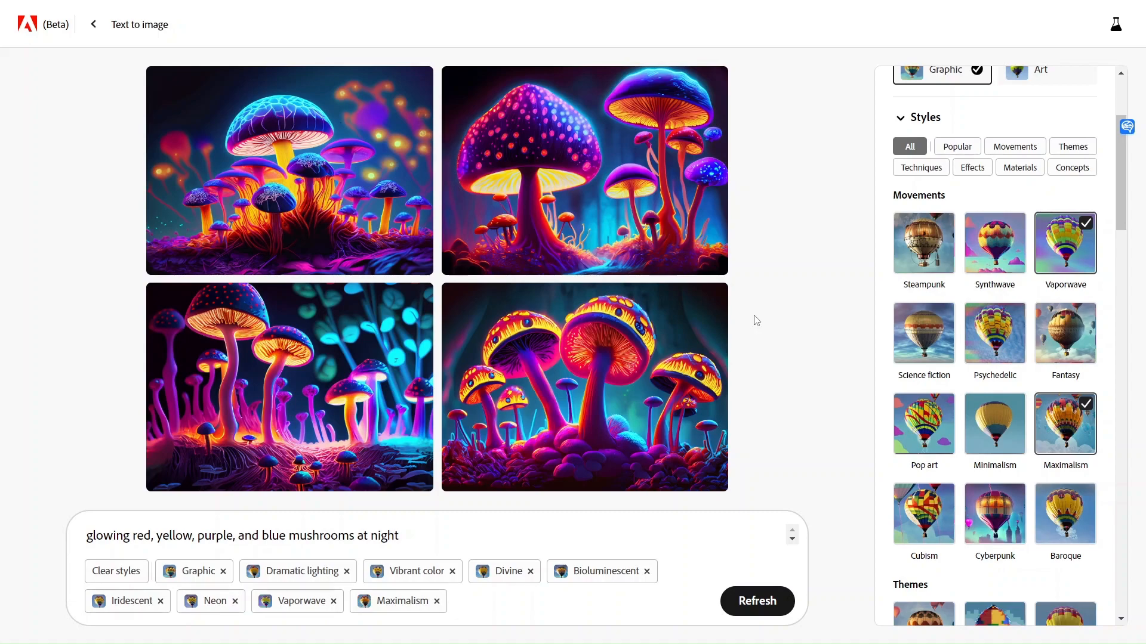
- Inspect the four night-time mushroom images at enlarged size and return to the grid
click(388, 200)
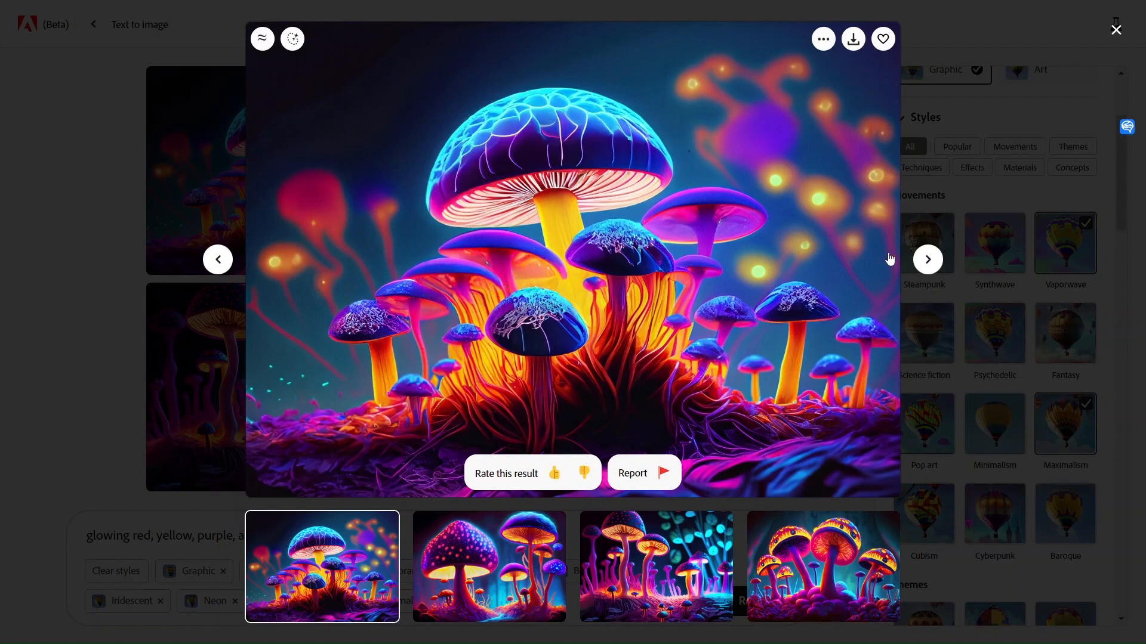
click(922, 262)
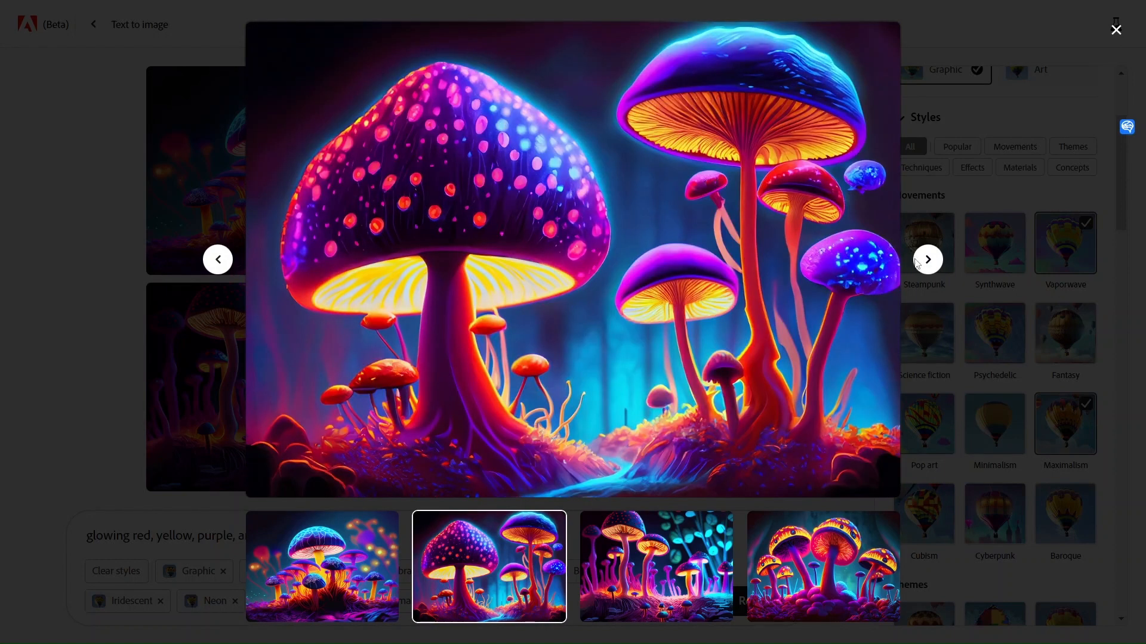
click(917, 264)
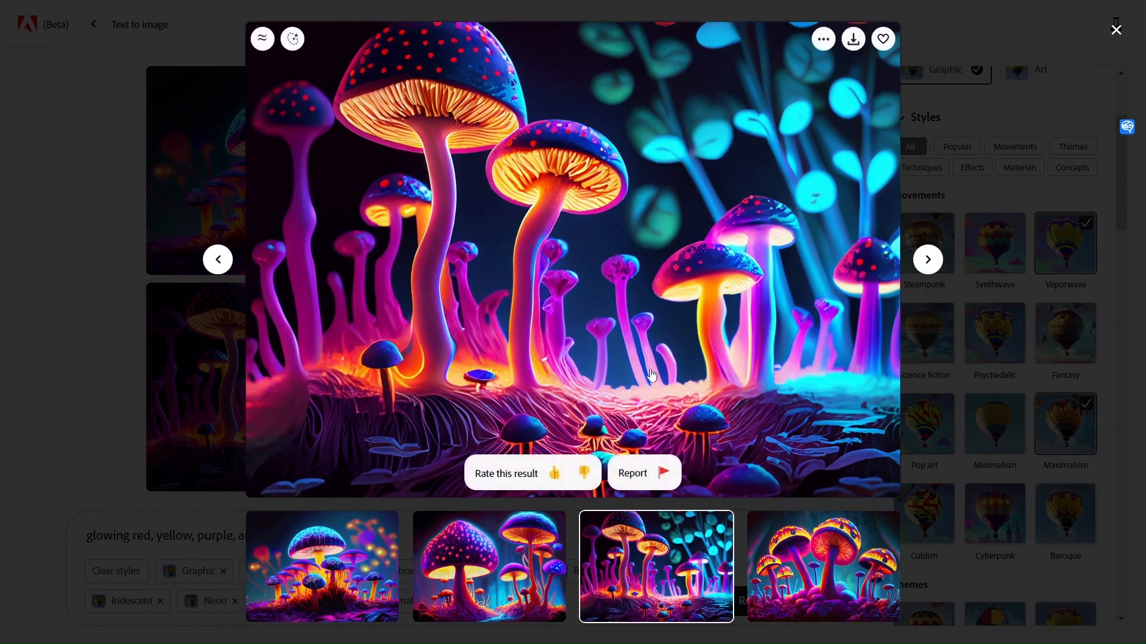
click(928, 270)
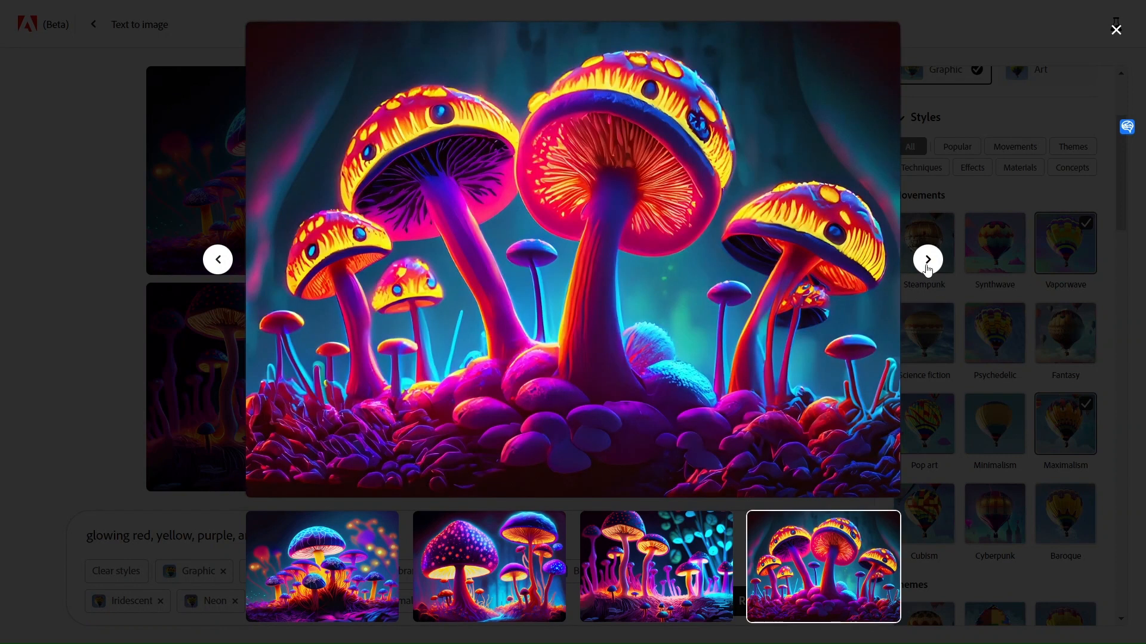
click(928, 263)
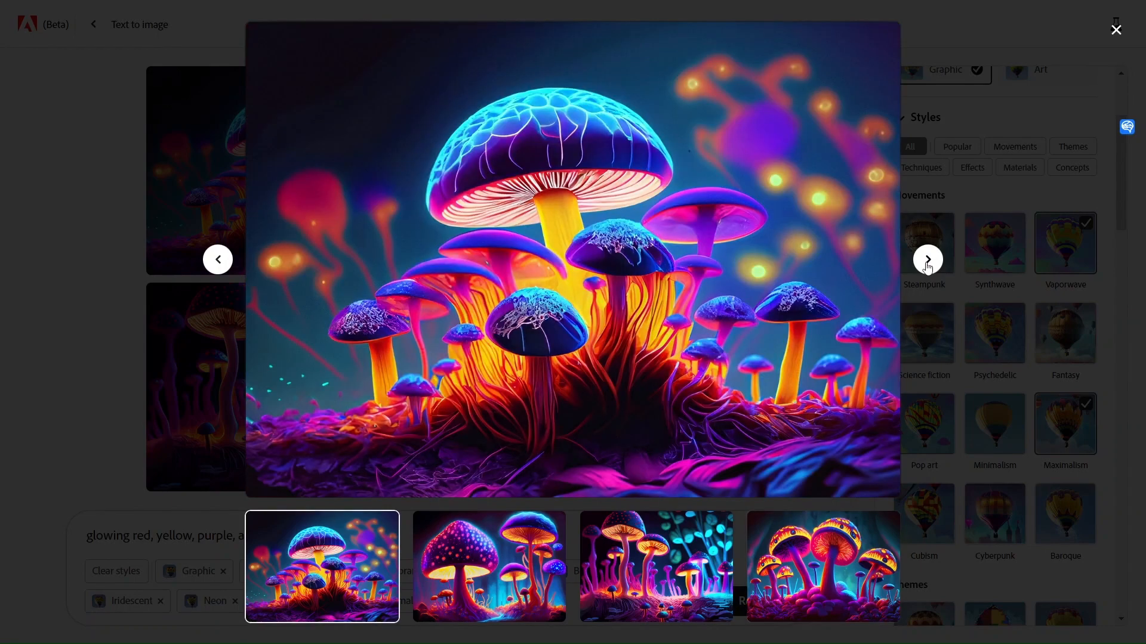
click(67, 253)
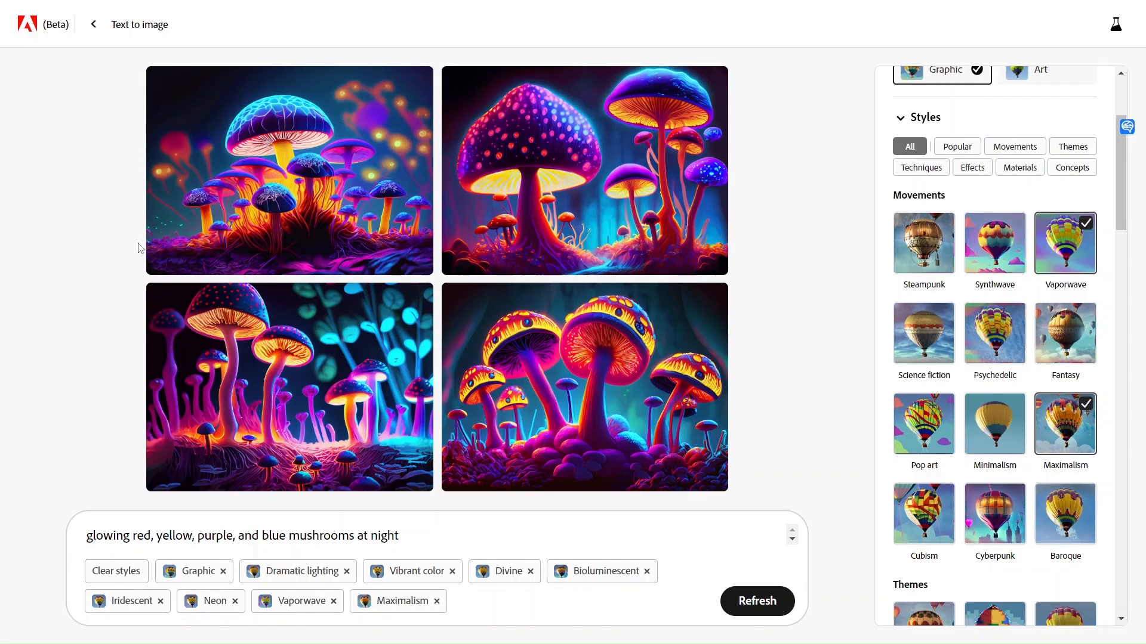
- Extend the prompt with "with blue fireflies" and generate new images
click(524, 535)
text(with bl)
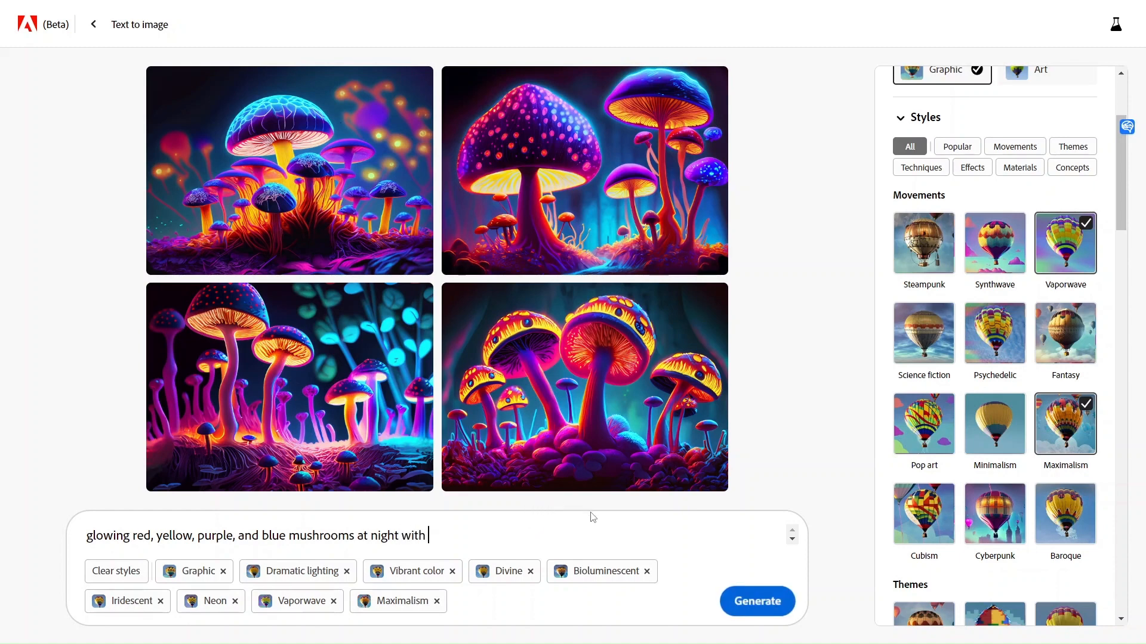
text(ue fireflies)
key(Return)
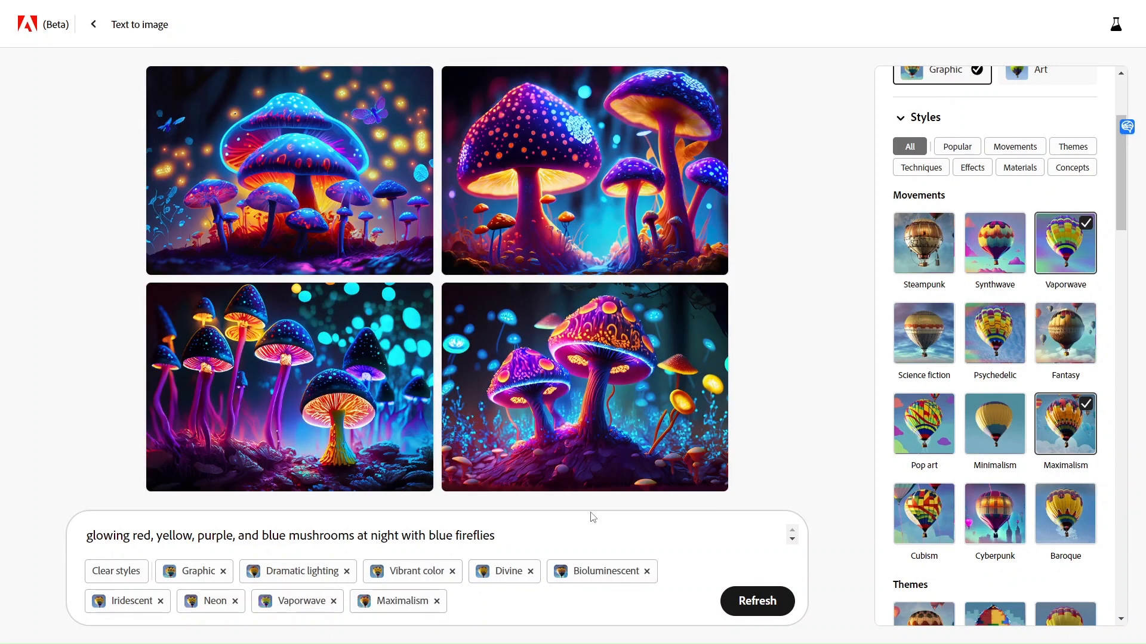
- Inspect the four mushroom images with blue fireflies at enlarged size and return to the grid
click(330, 156)
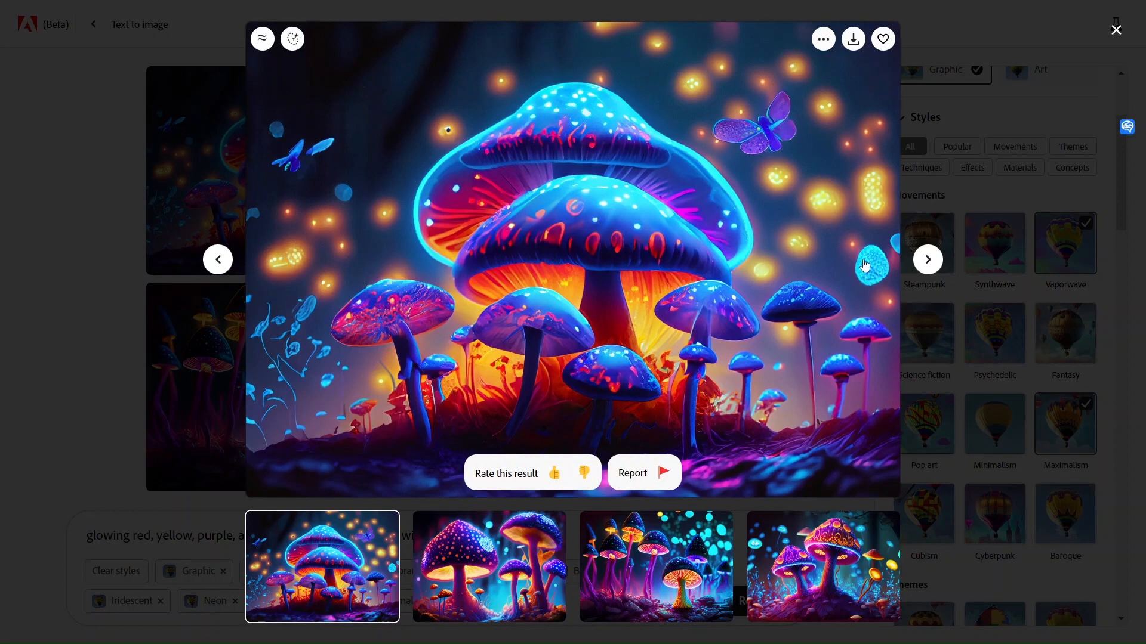
click(927, 261)
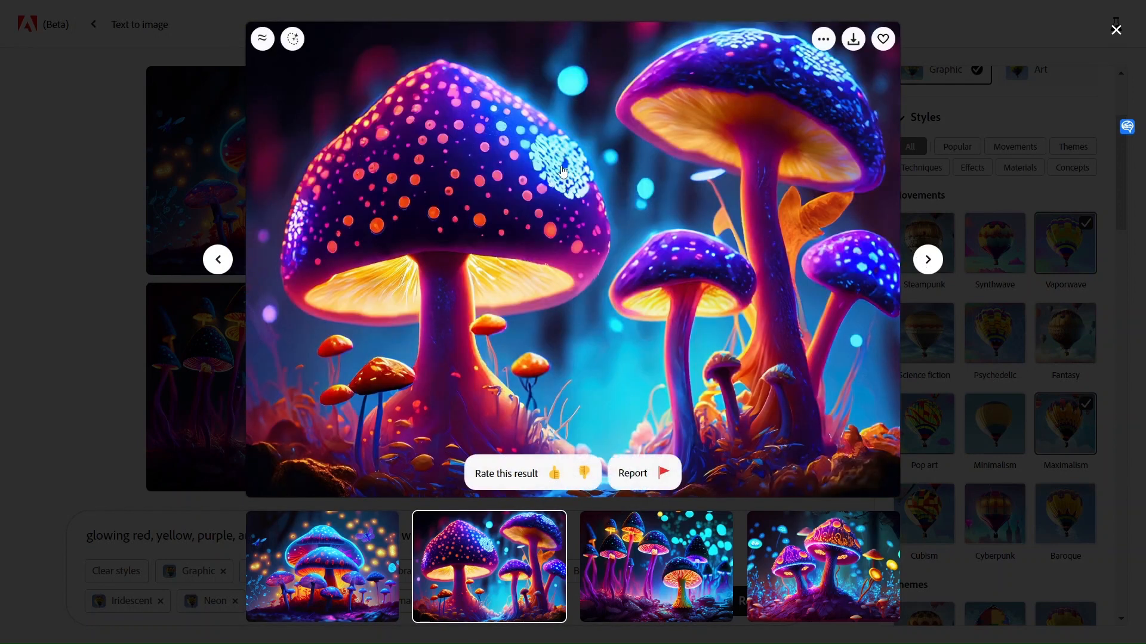
click(929, 261)
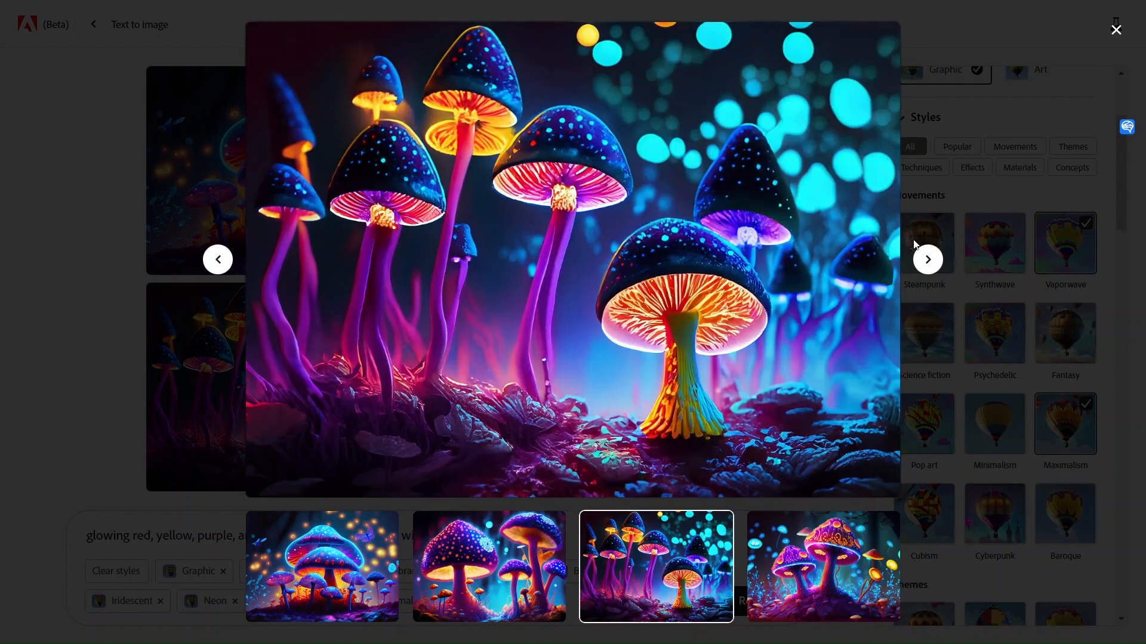
click(928, 265)
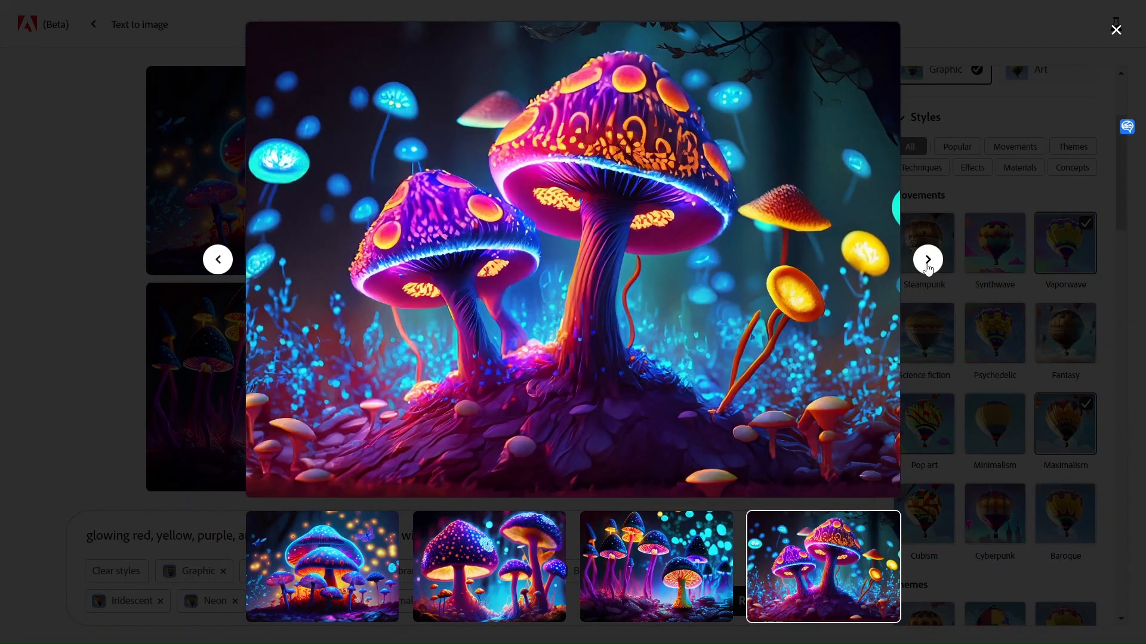
click(928, 261)
click(77, 331)
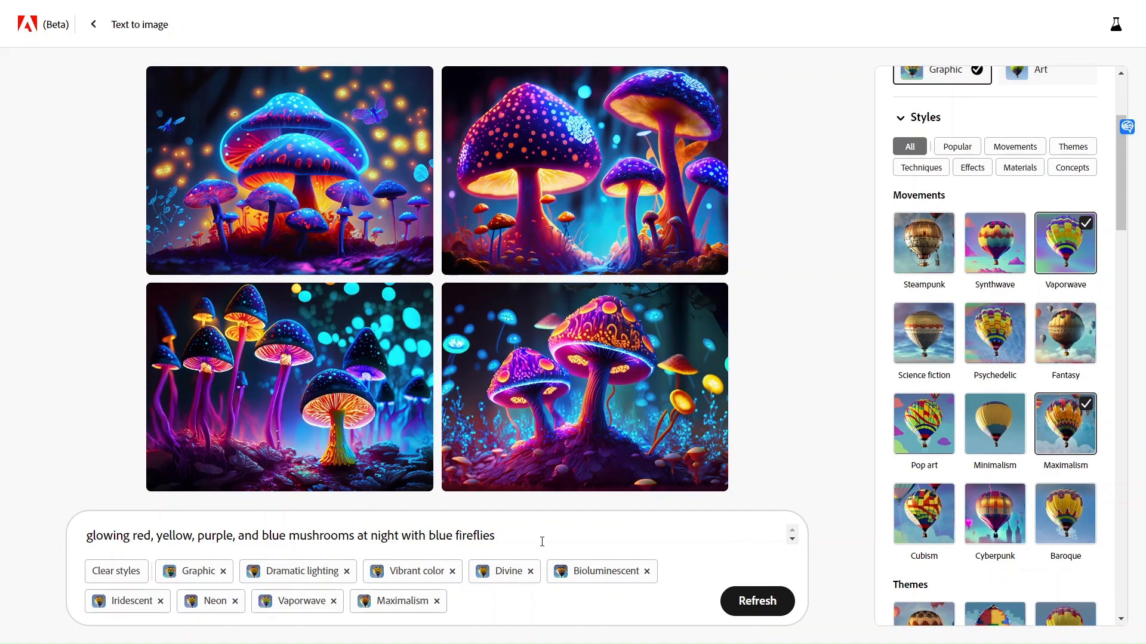
- Extend the prompt with "and sparkling lights" and generate new images
text(and spark)
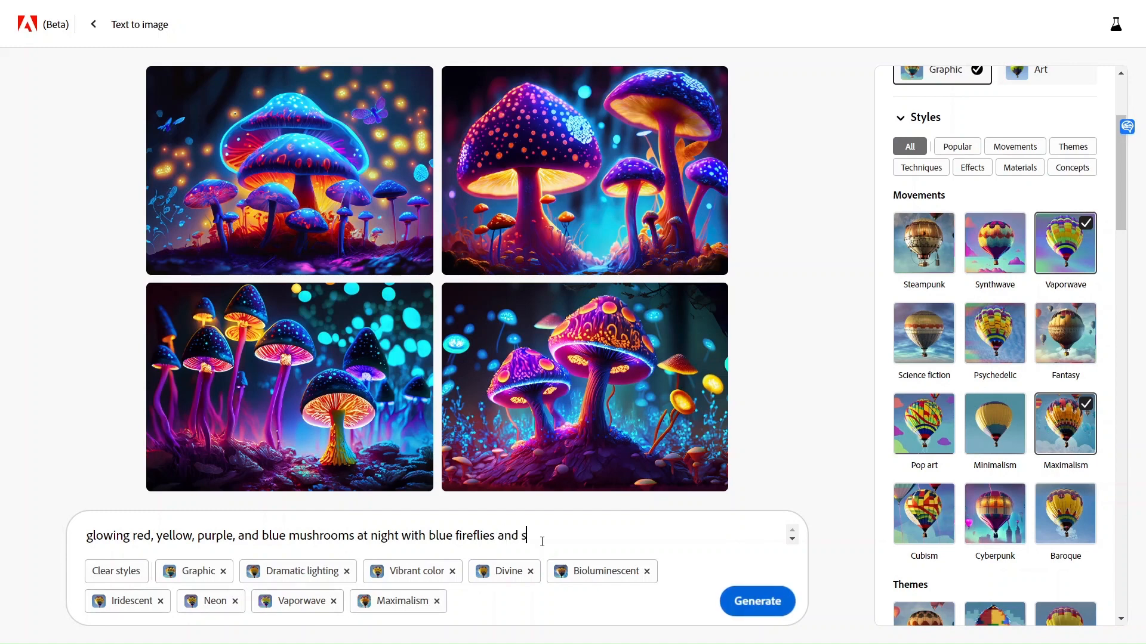
text(ling lights)
key(Return)
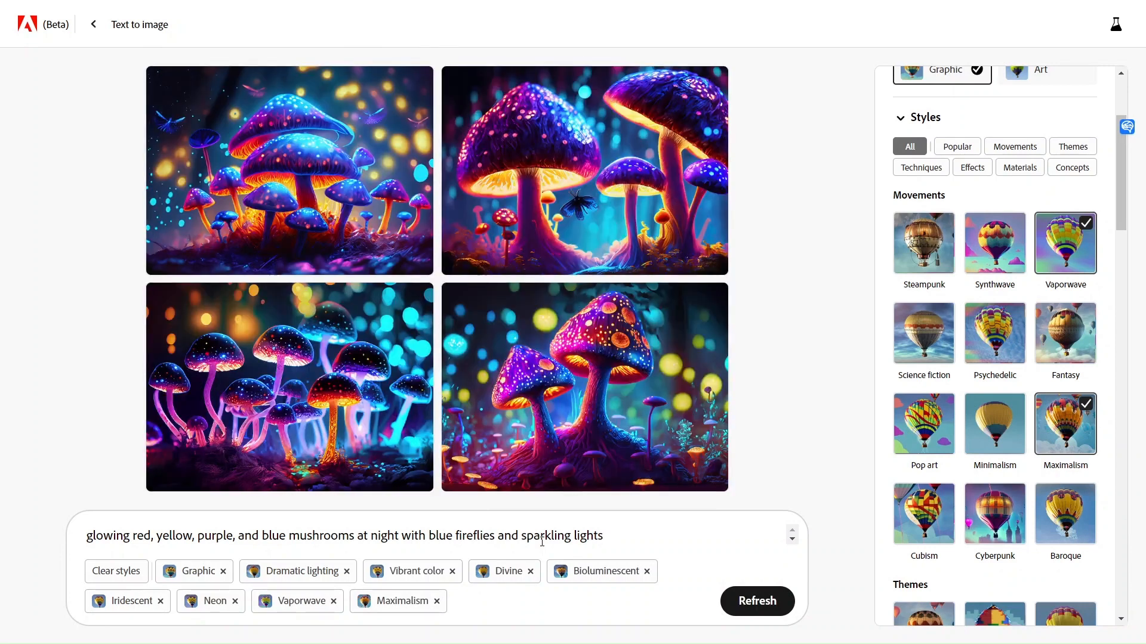
- Inspect the four mushroom images with sparkling lights one by one at enlarged size
click(312, 147)
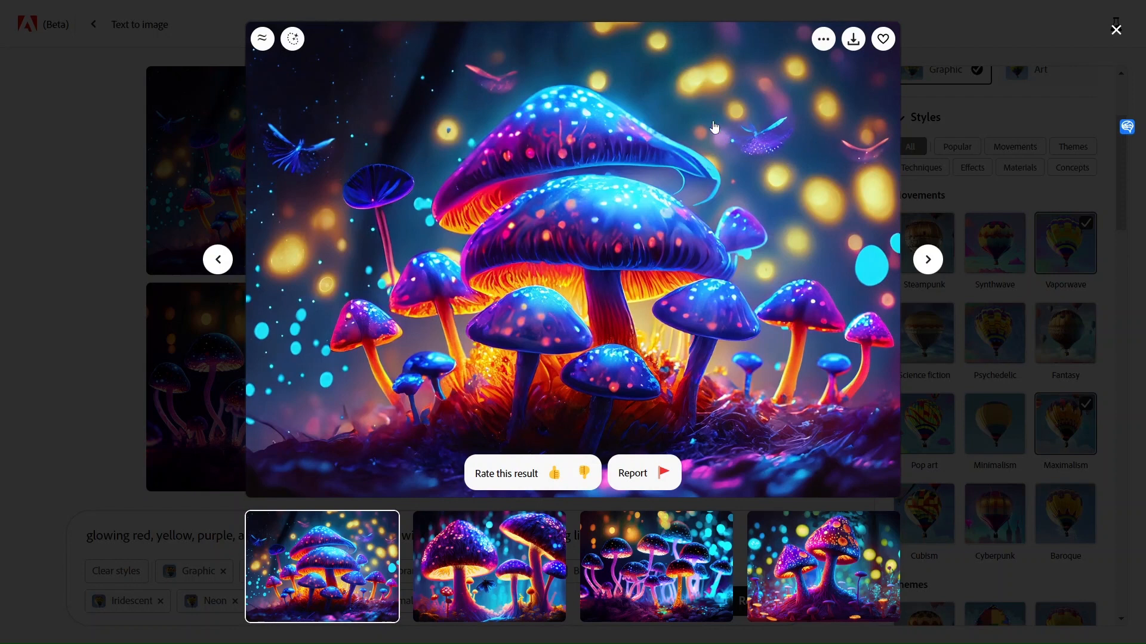
click(929, 260)
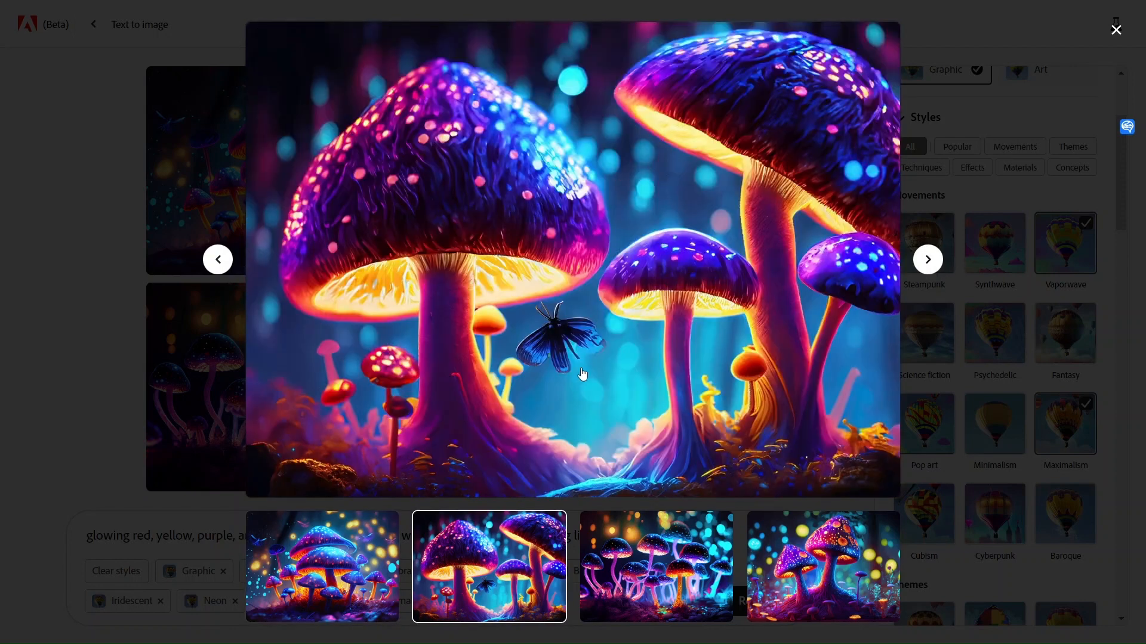
click(927, 261)
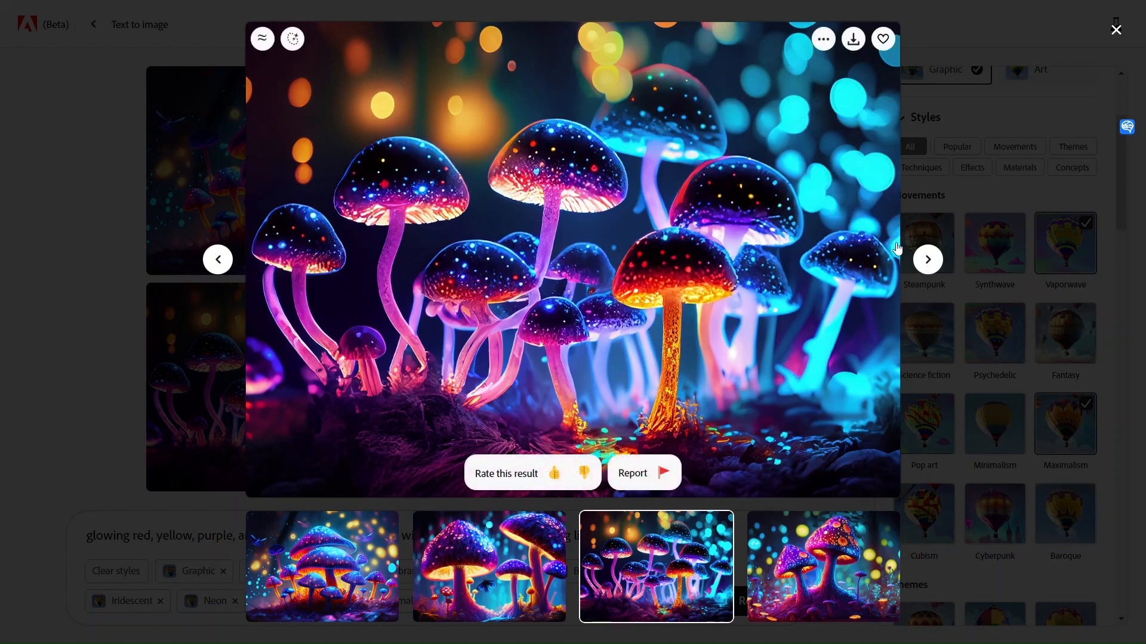
click(928, 261)
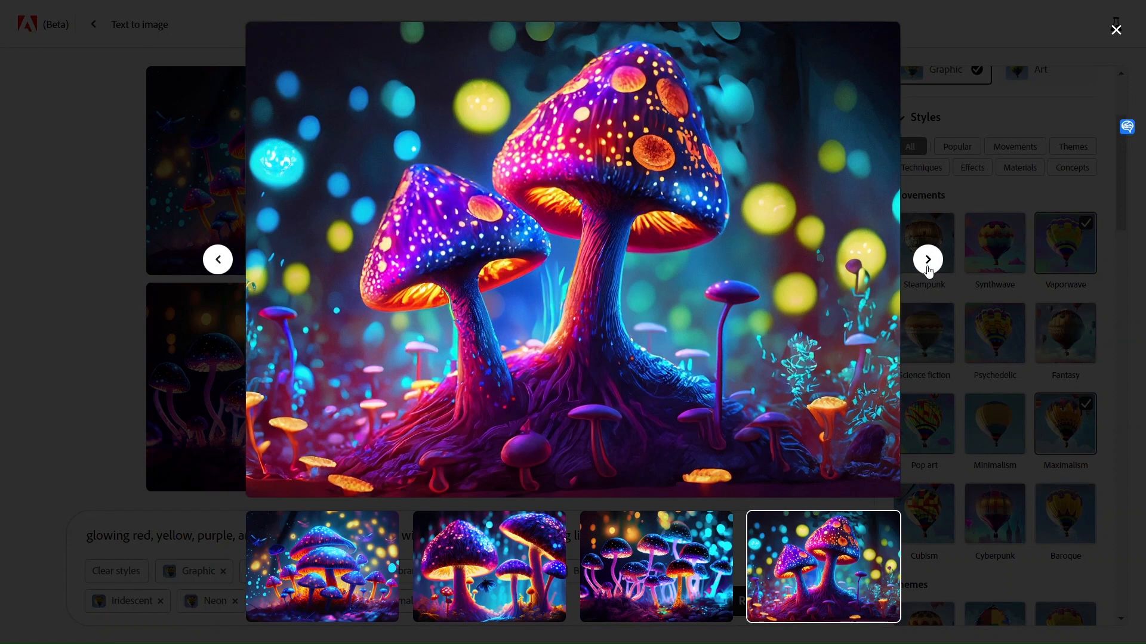
- Download the first image of the set and open the downloaded JPG in Photoshop
click(928, 261)
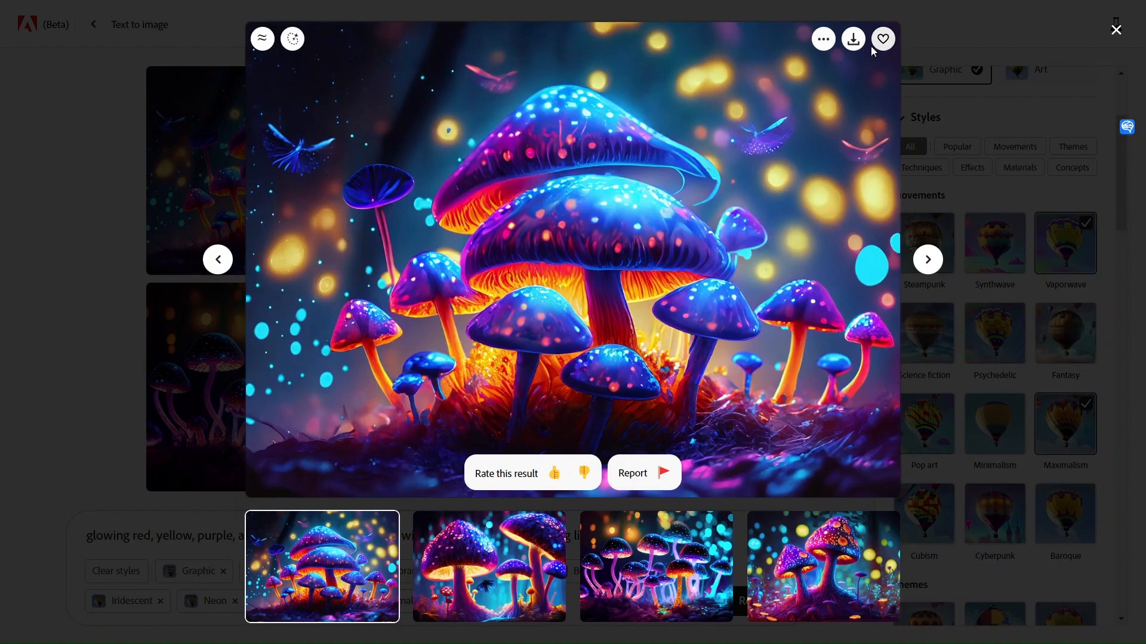
click(853, 39)
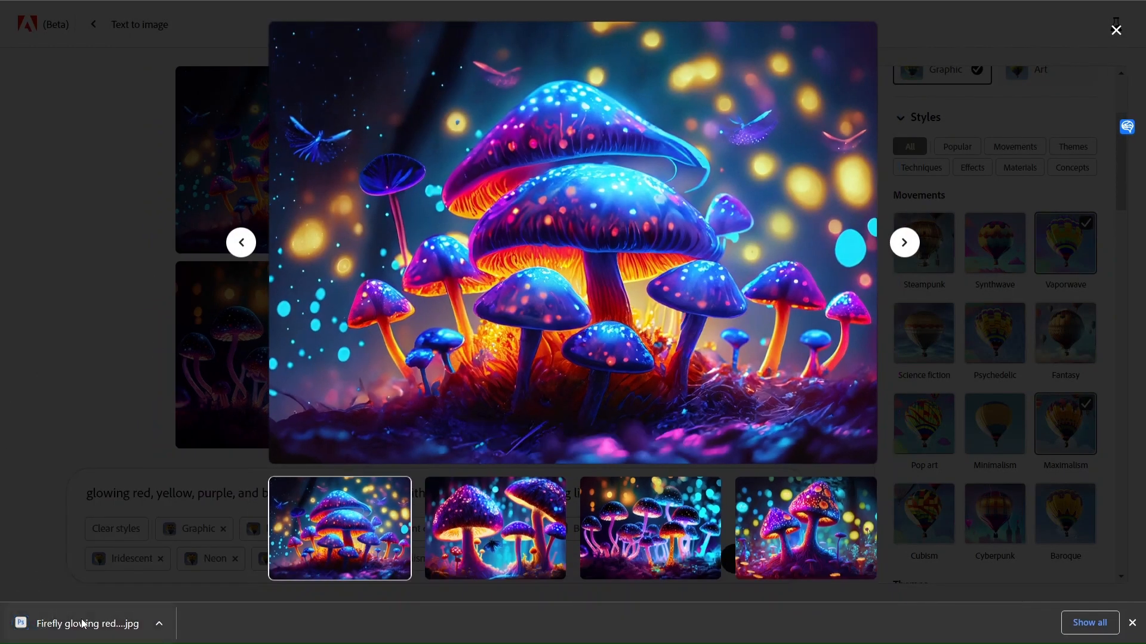
click(84, 624)
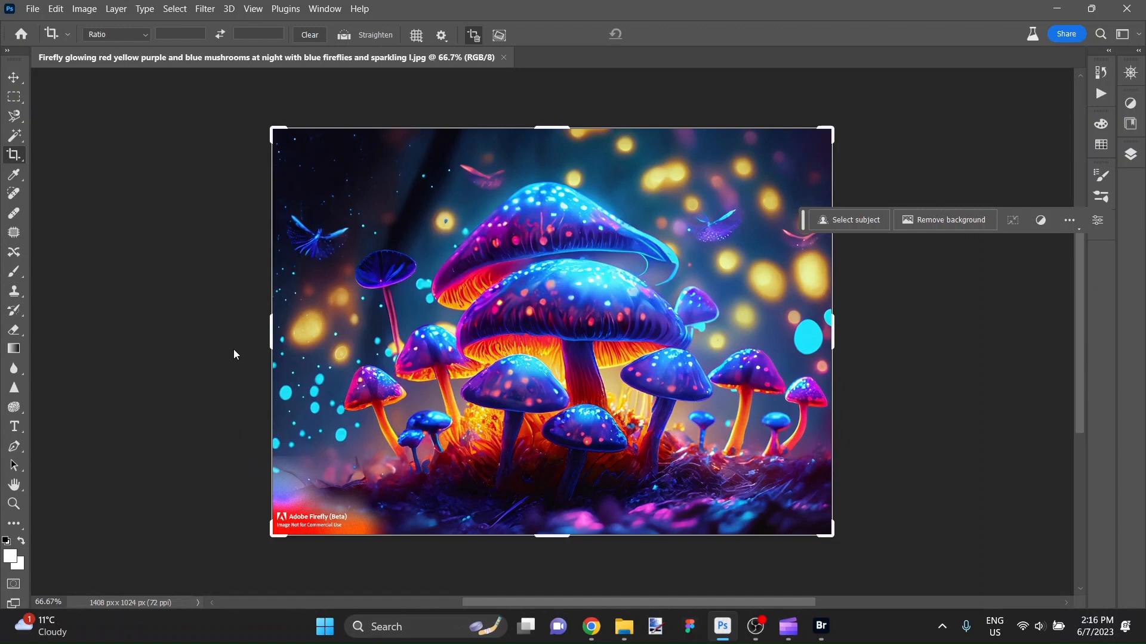
- Widen the canvas to 2000 pixels, keeping the image centred, and fit it to the window
key(ctrl+alt+c)
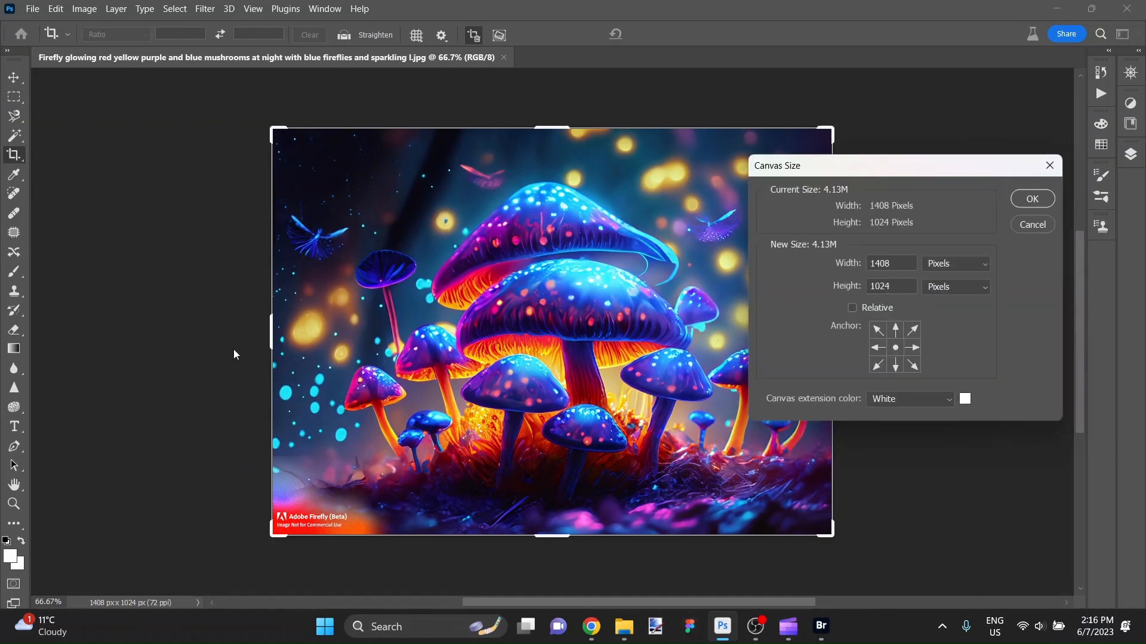
key(Tab)
text(2000)
key(Return)
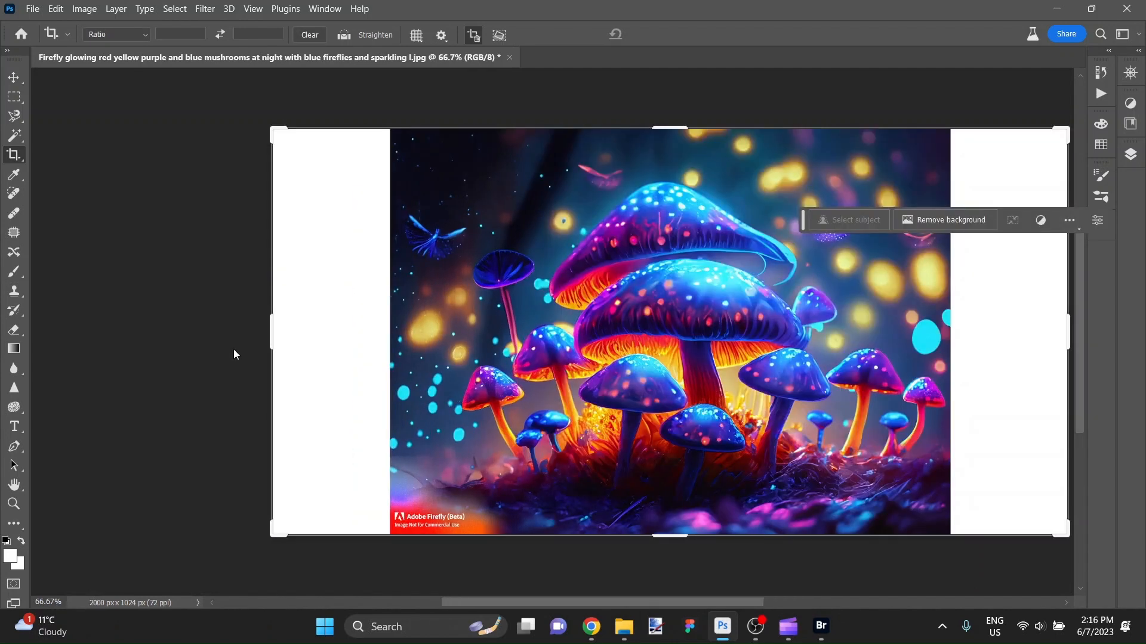
key(ctrl+0)
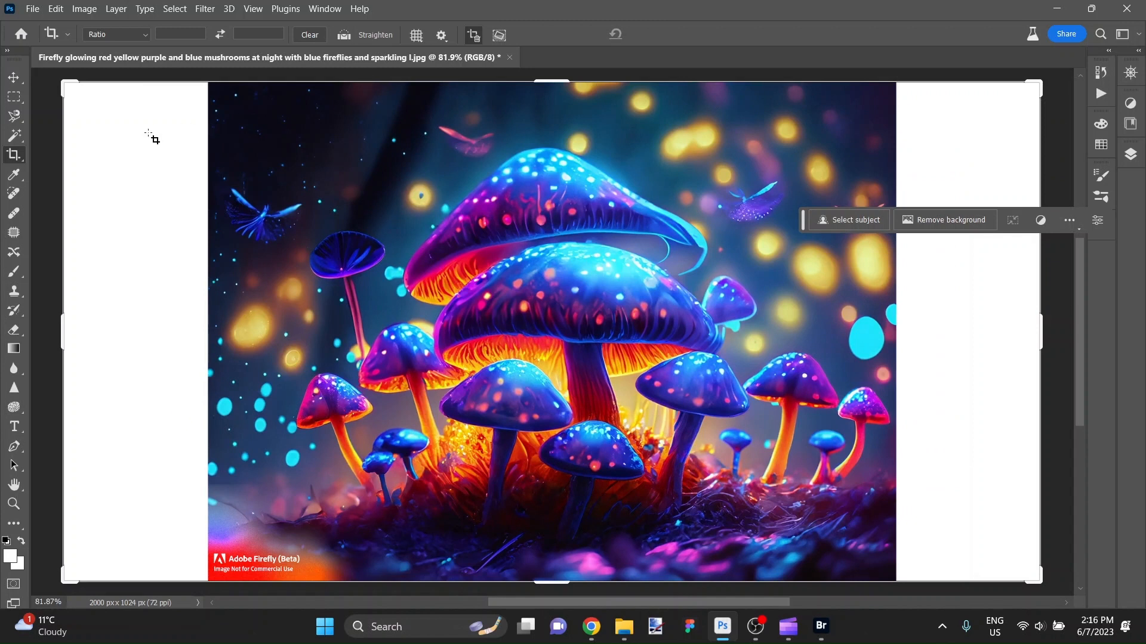
- Select the Adobe Firefly watermark area with a rectangular marquee and run Generative Fill with the prompt "remove watermark"
key(Escape)
key(m)
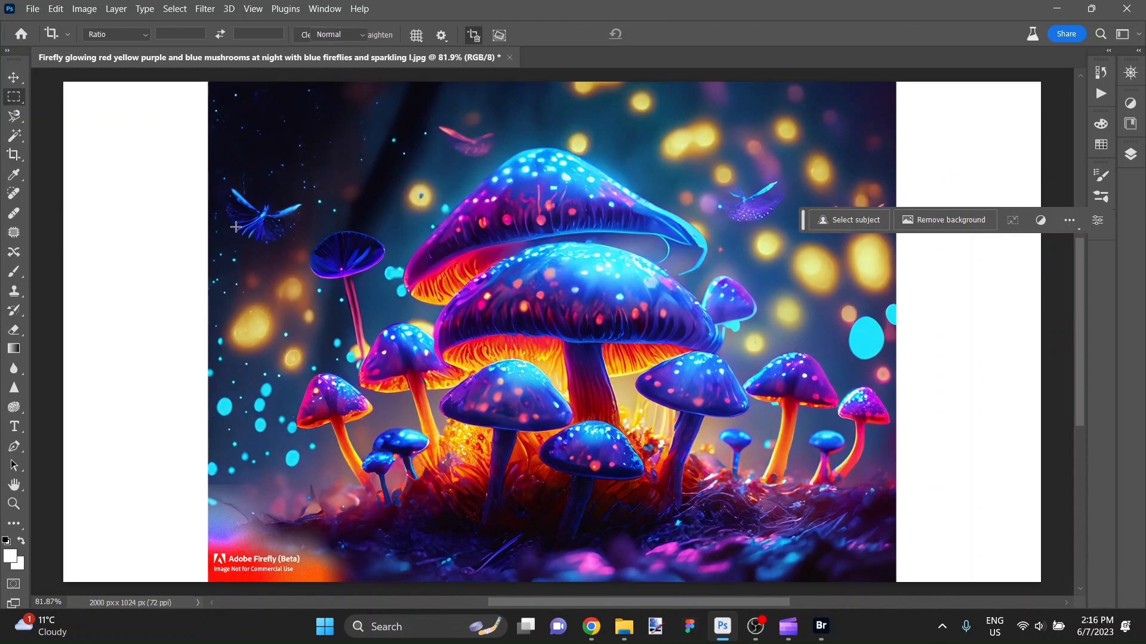
drag(192, 508, 363, 591)
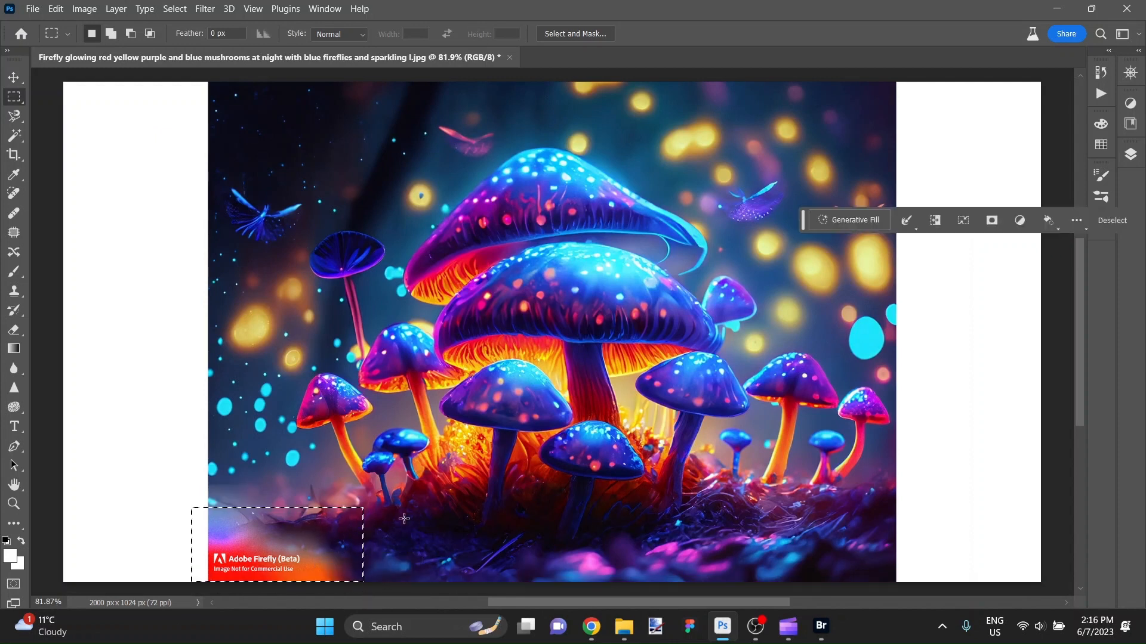
click(832, 223)
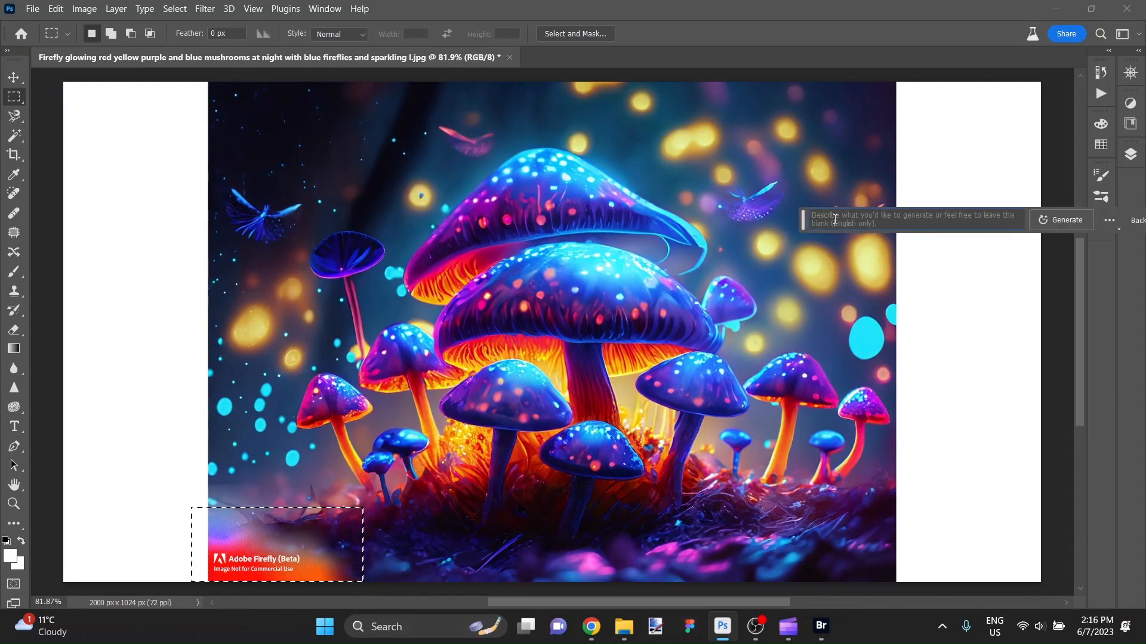
text(remove w)
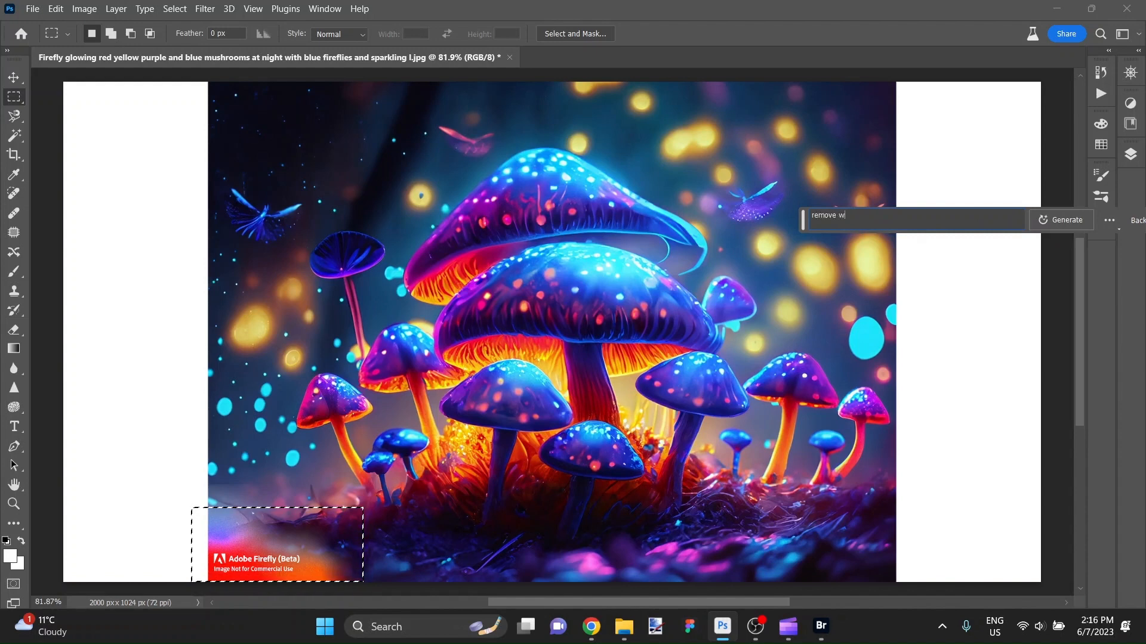
text(atermark)
key(Return)
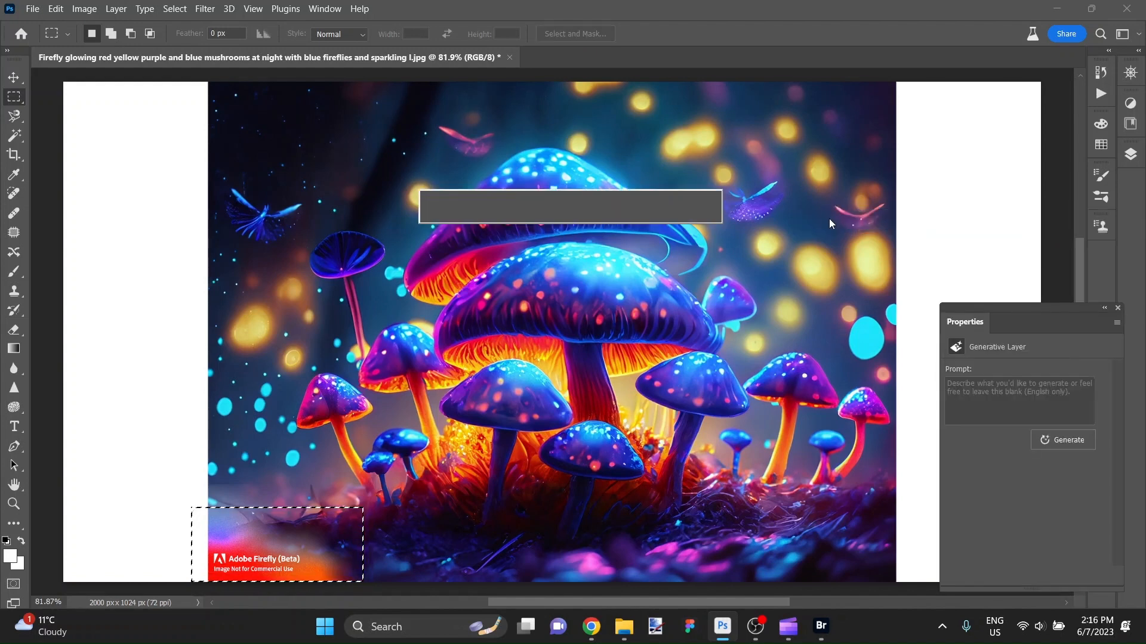
scroll(604, 281, down, 2)
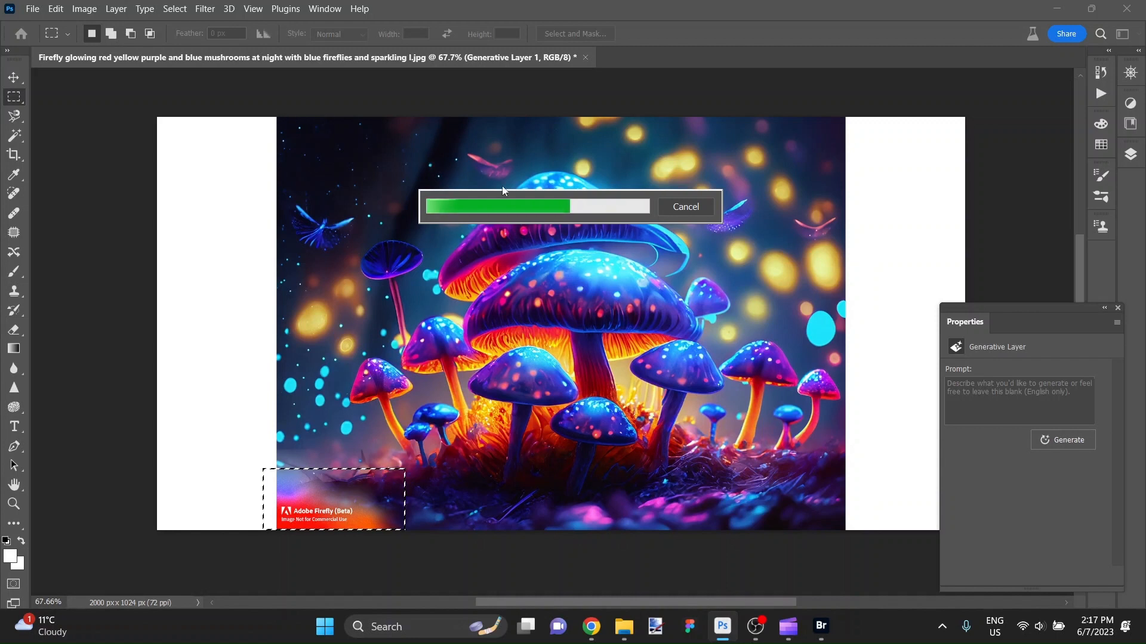
scroll(588, 321, up, 1)
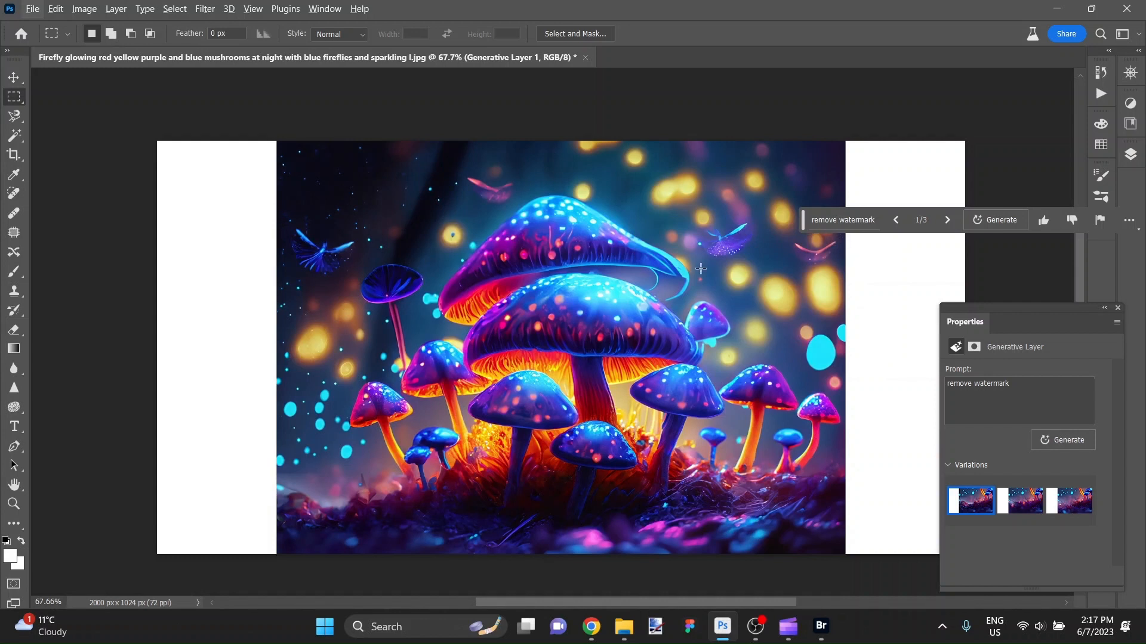
- Select both blank white side strips with a slight overlap onto the image and fill them using Generative Fill with an empty prompt
drag(284, 131, 131, 579)
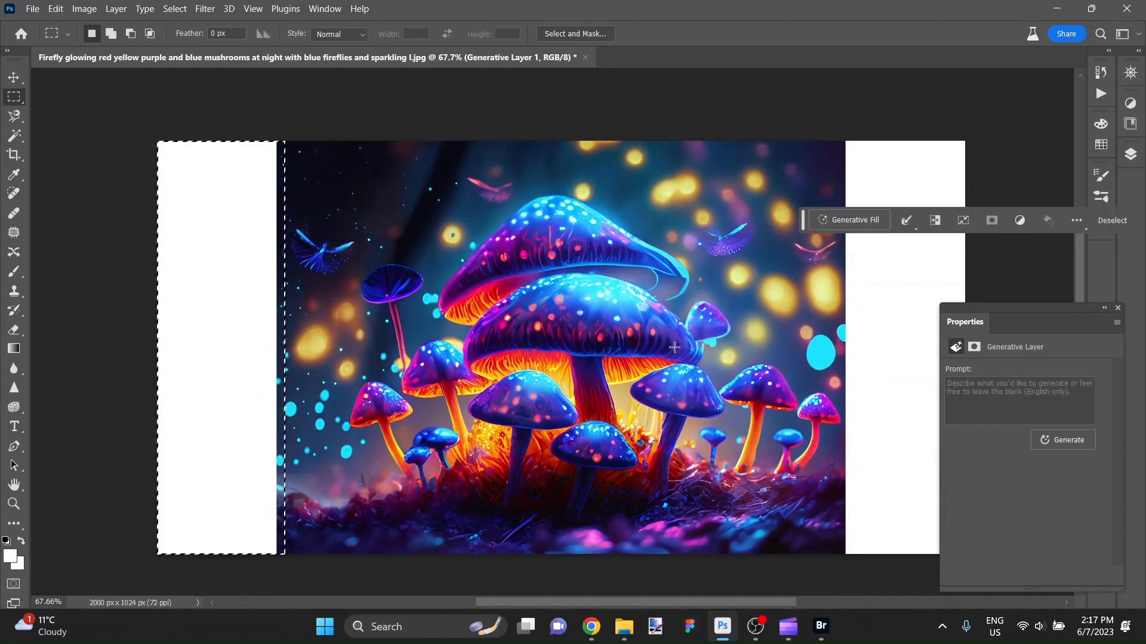
key(shift)
drag(967, 143, 842, 562)
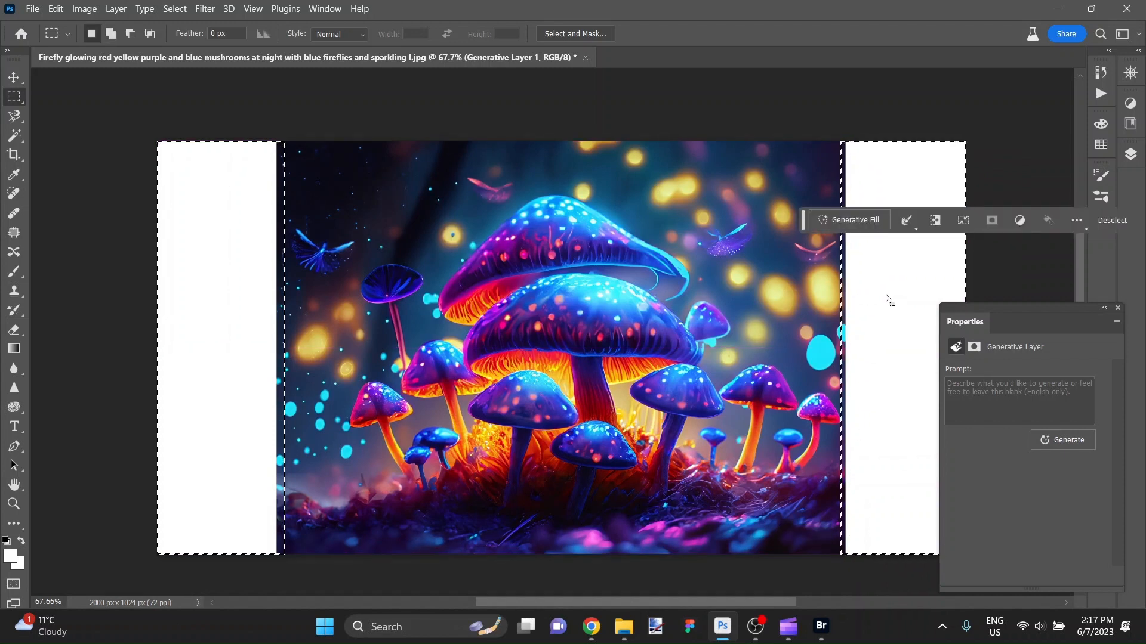
click(873, 219)
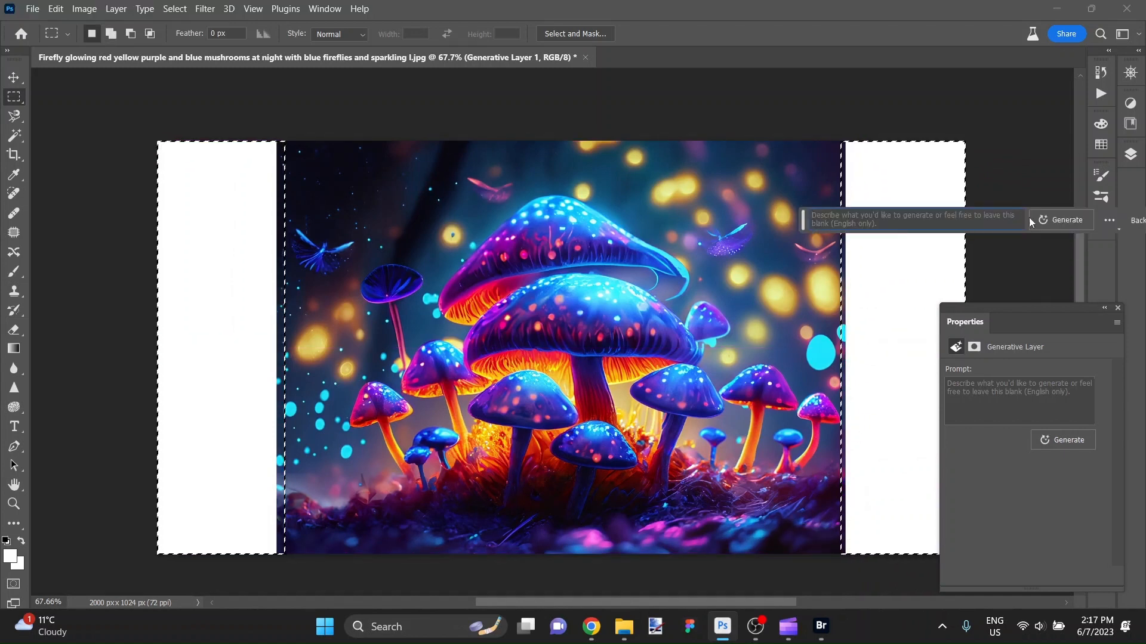
click(1050, 221)
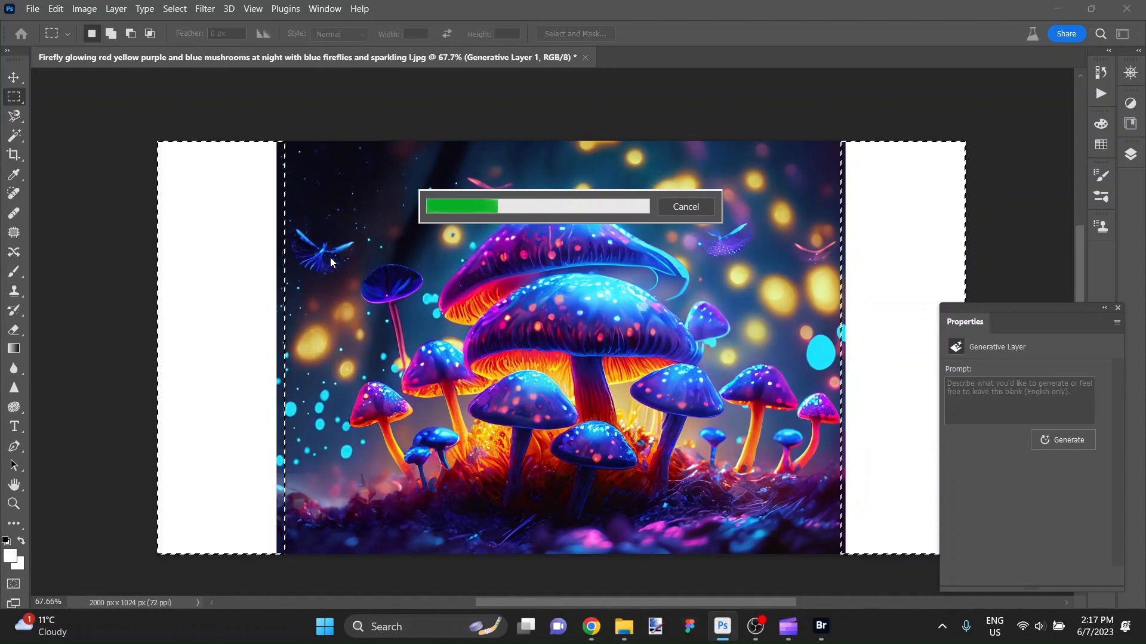
scroll(328, 245, up, 5)
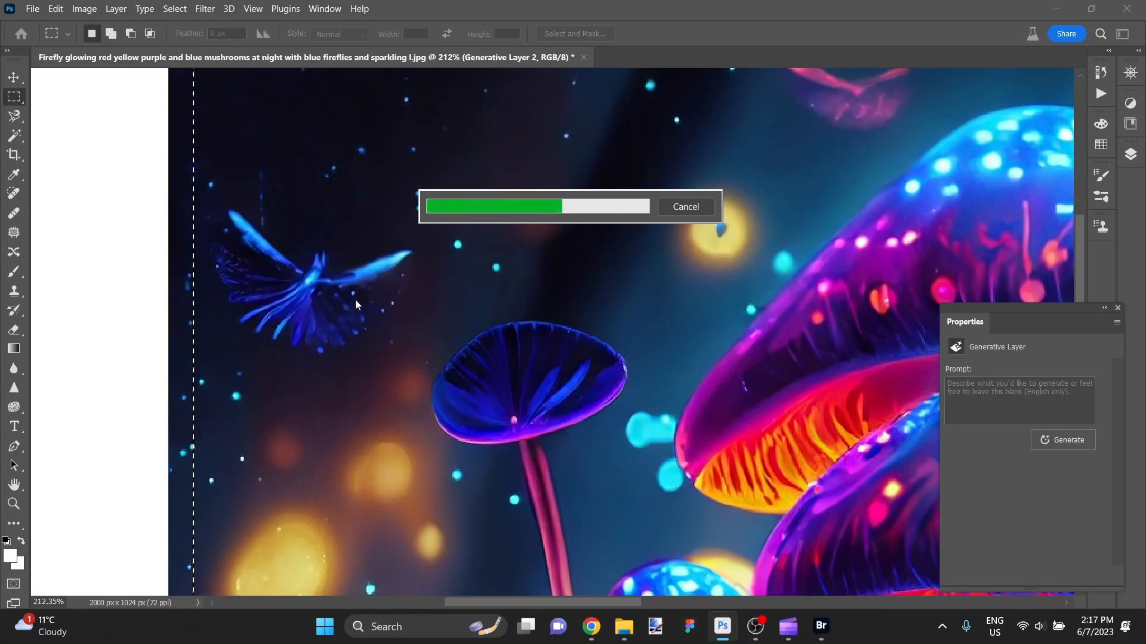
scroll(597, 390, down, 3)
scroll(622, 378, down, 4)
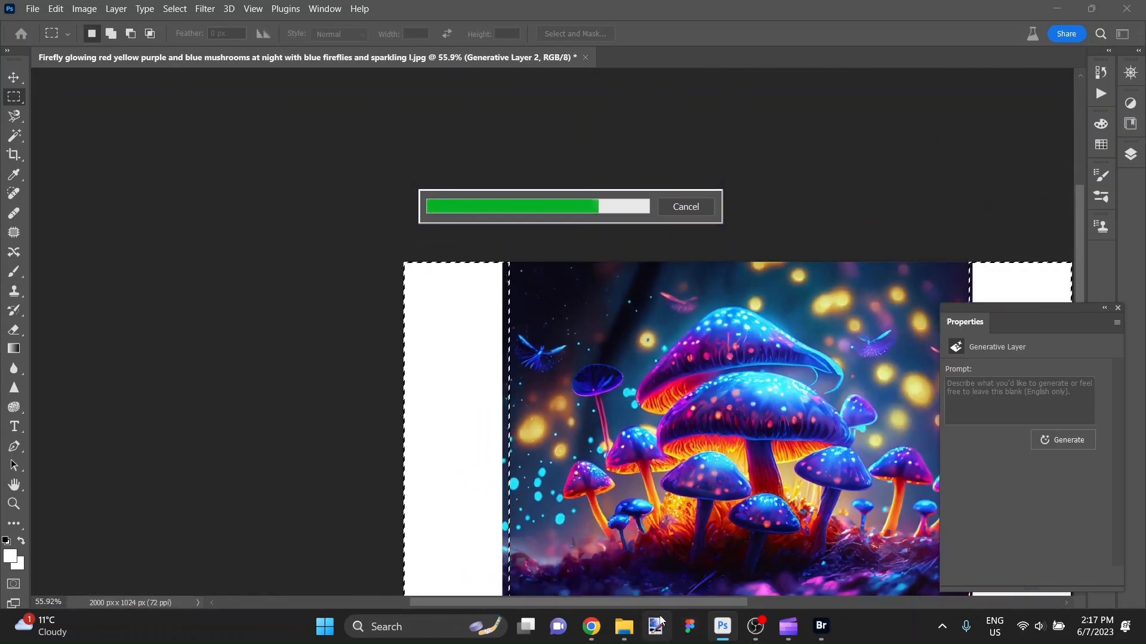
drag(664, 604, 798, 603)
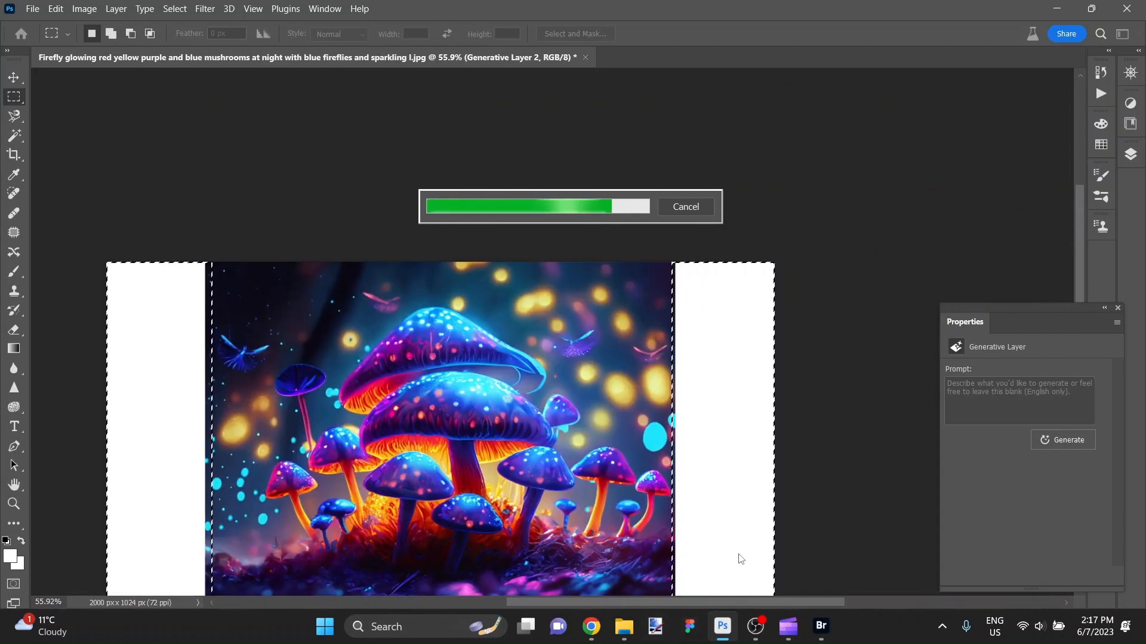
scroll(644, 457, down, 2)
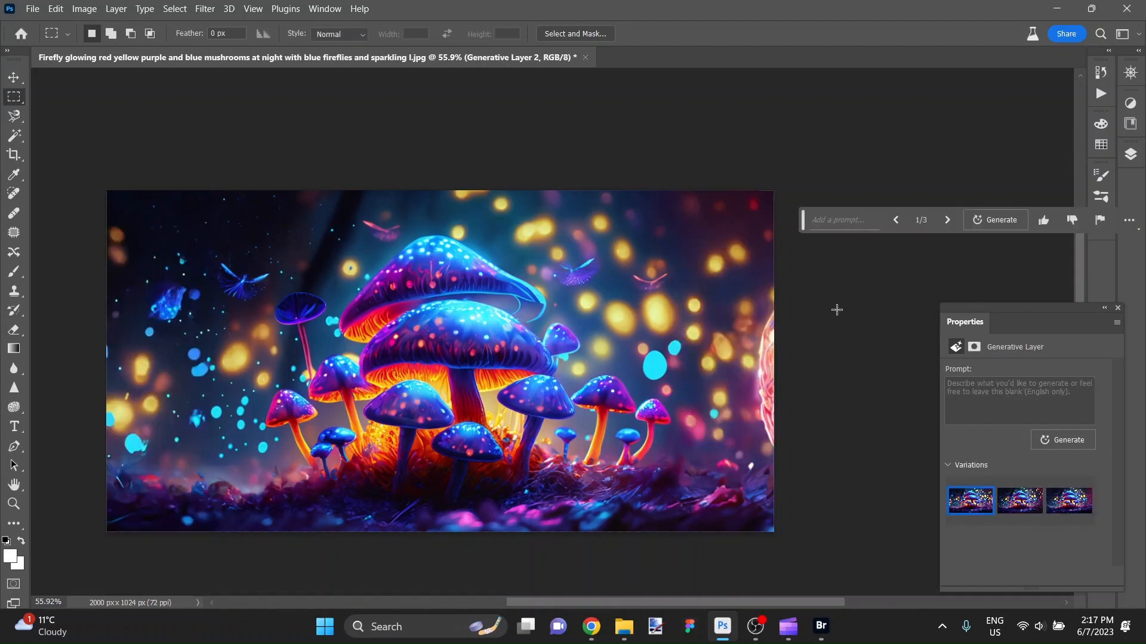
- Compare the three generated fill variations, keep the second, and view the extended image enlarged with the interface panels hidden
click(948, 220)
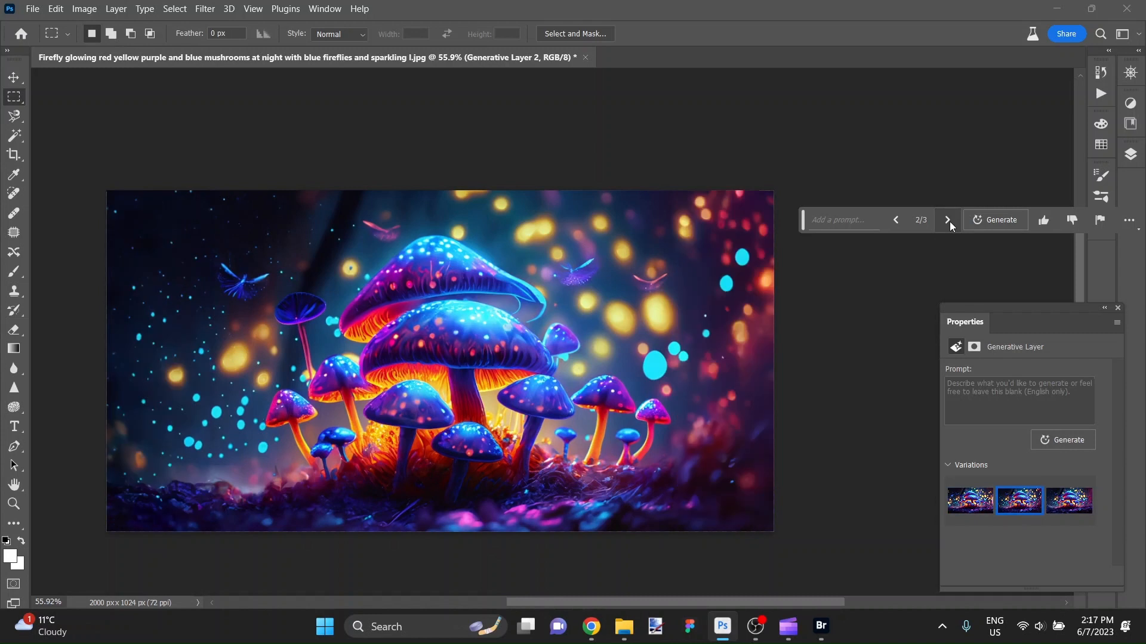
click(947, 220)
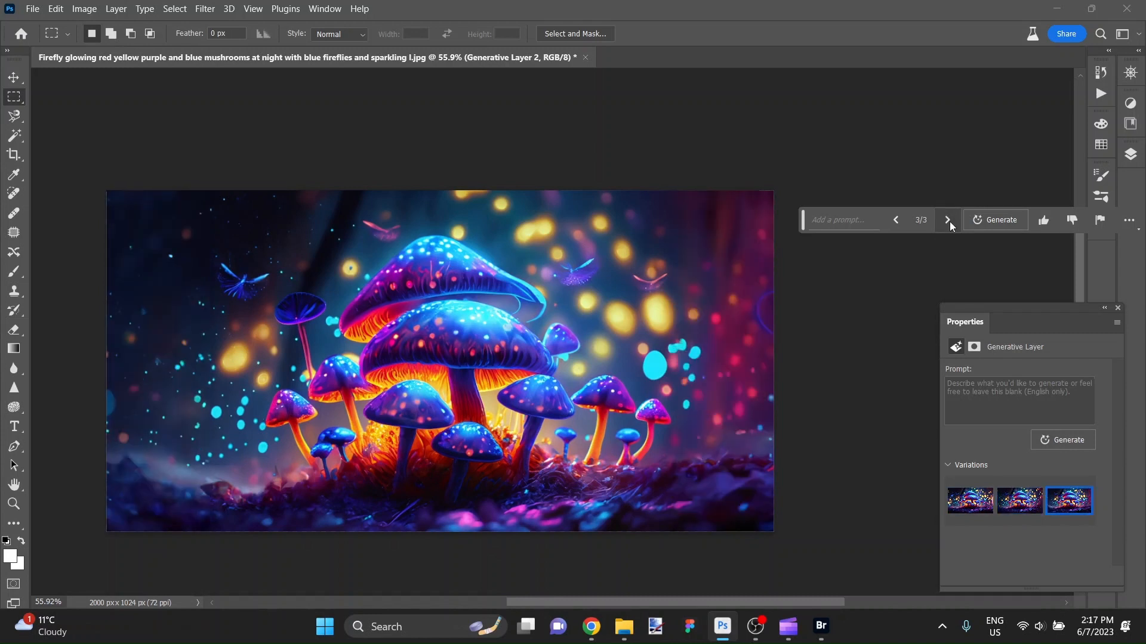
click(894, 220)
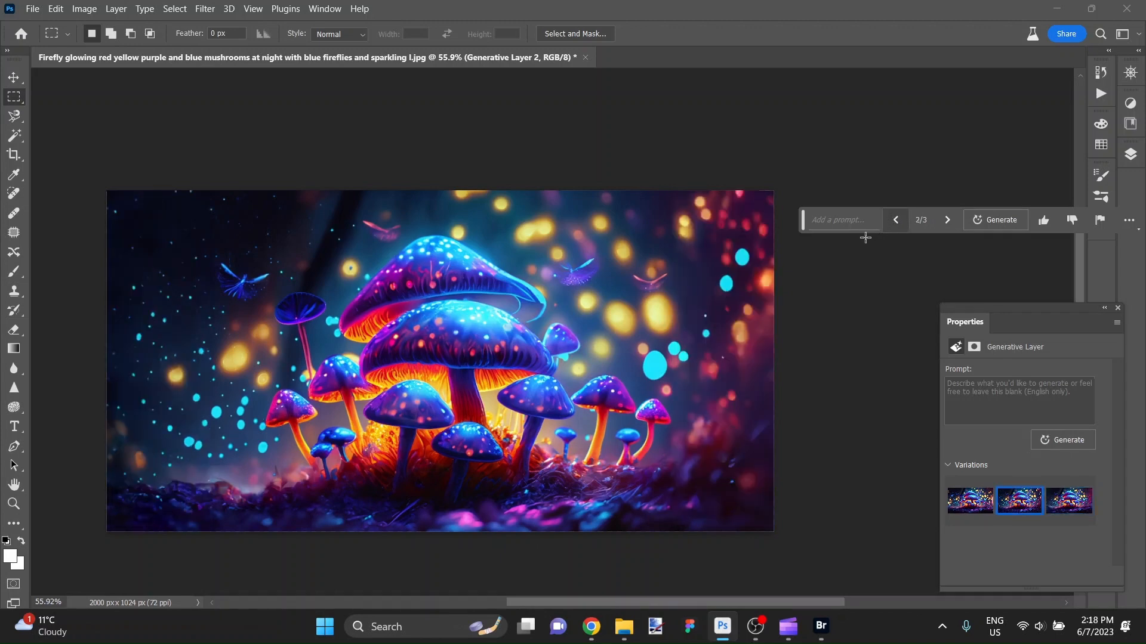
key(Tab)
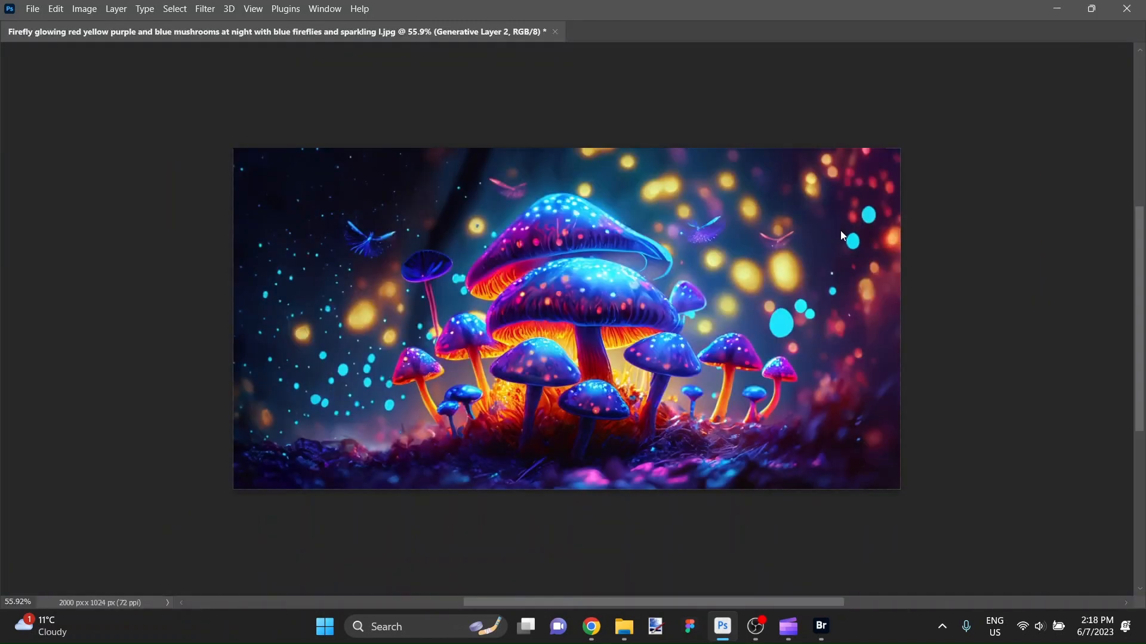
scroll(842, 238, up, 3)
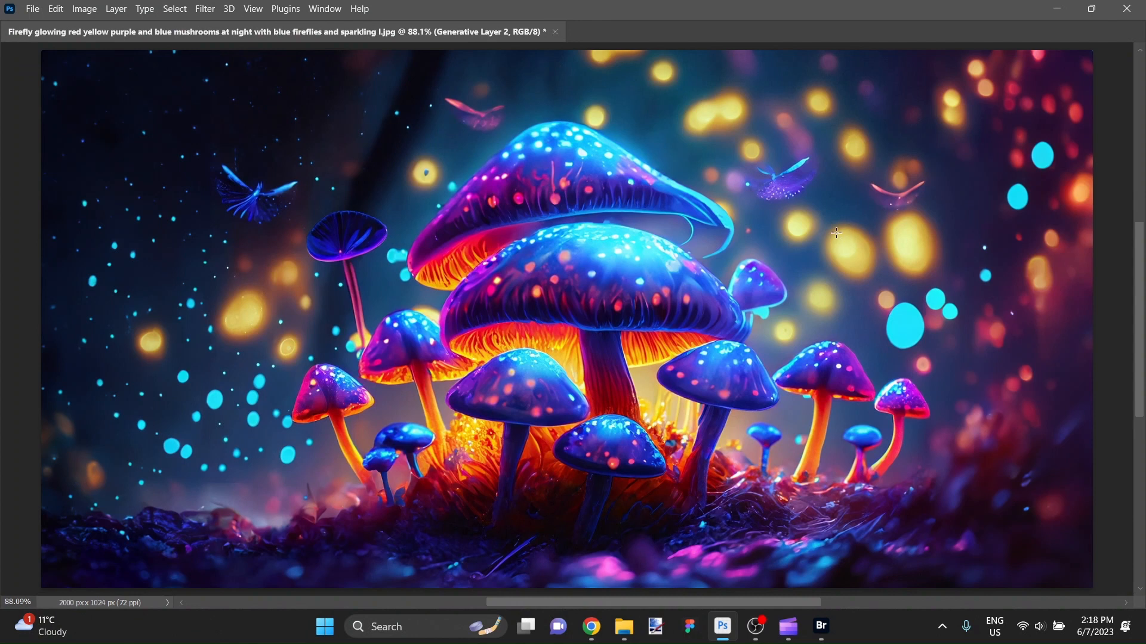